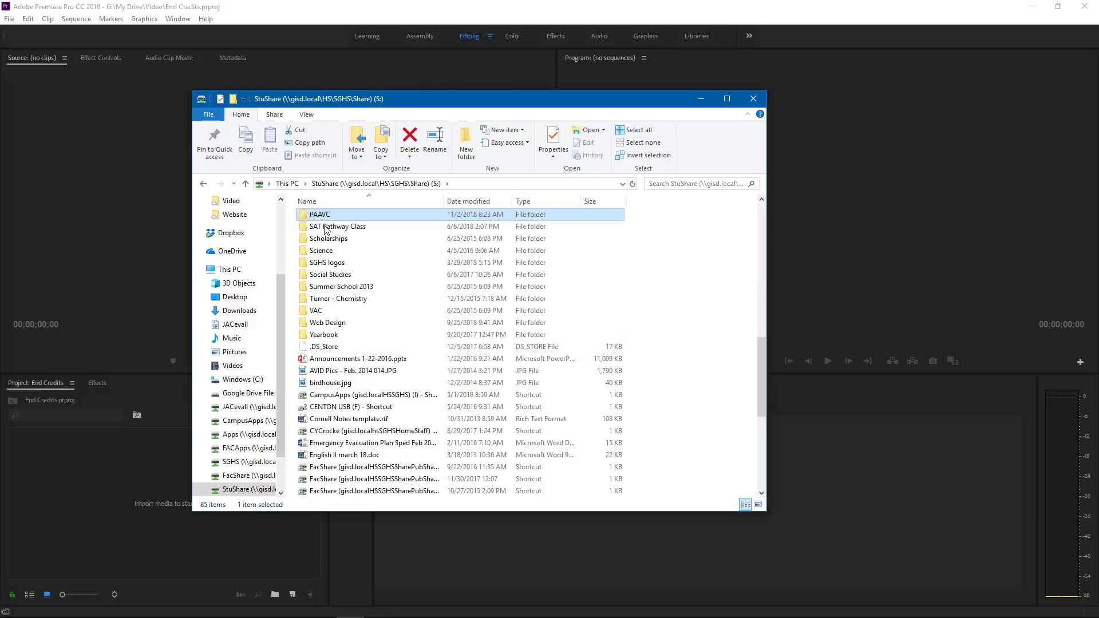
- Copy the animate-end-credits folder from animate-end-credits.zip in the PAAVC share folder
double_click(335, 215)
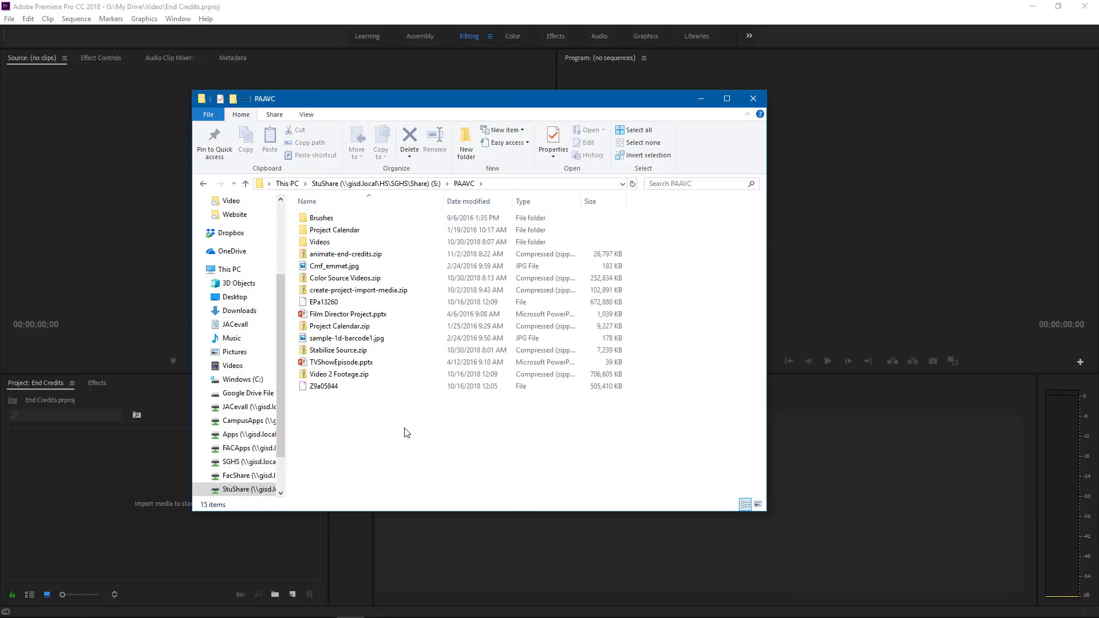
double_click(361, 256)
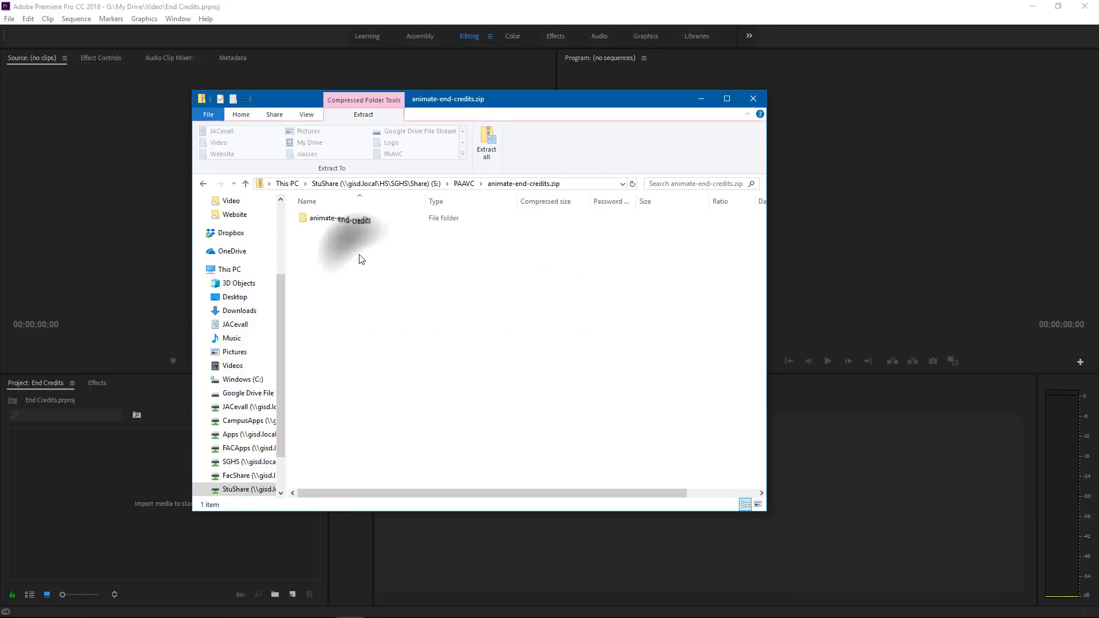
right_click(331, 218)
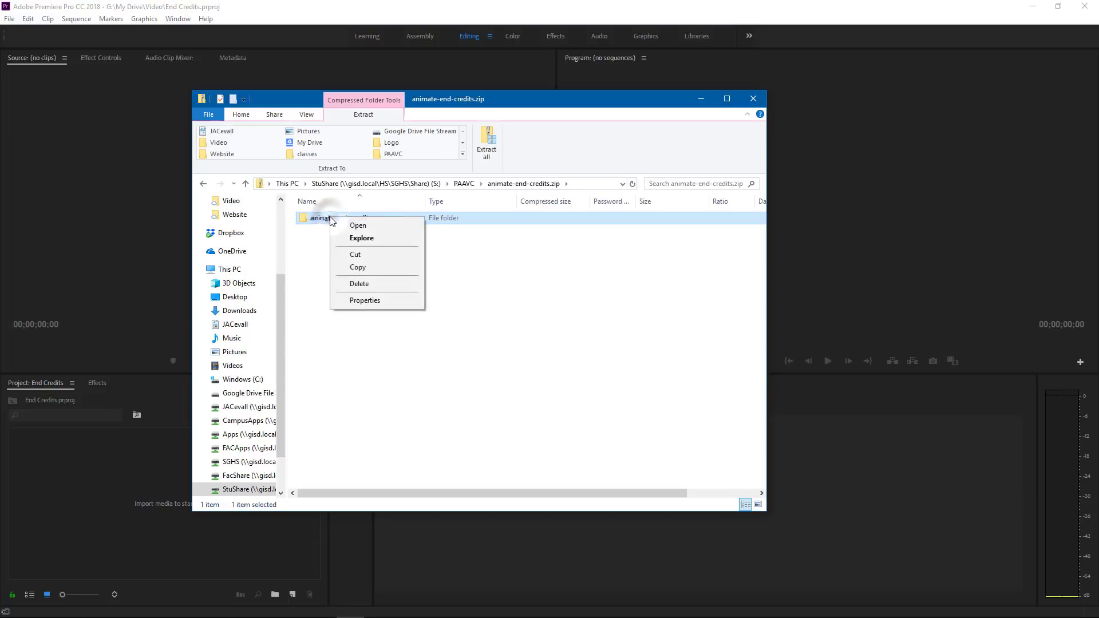
left_click(372, 268)
- Paste the copied folder into the Video folder in My Drive on Google Drive File Stream and close the file window
left_click_drag(281, 297, 282, 209)
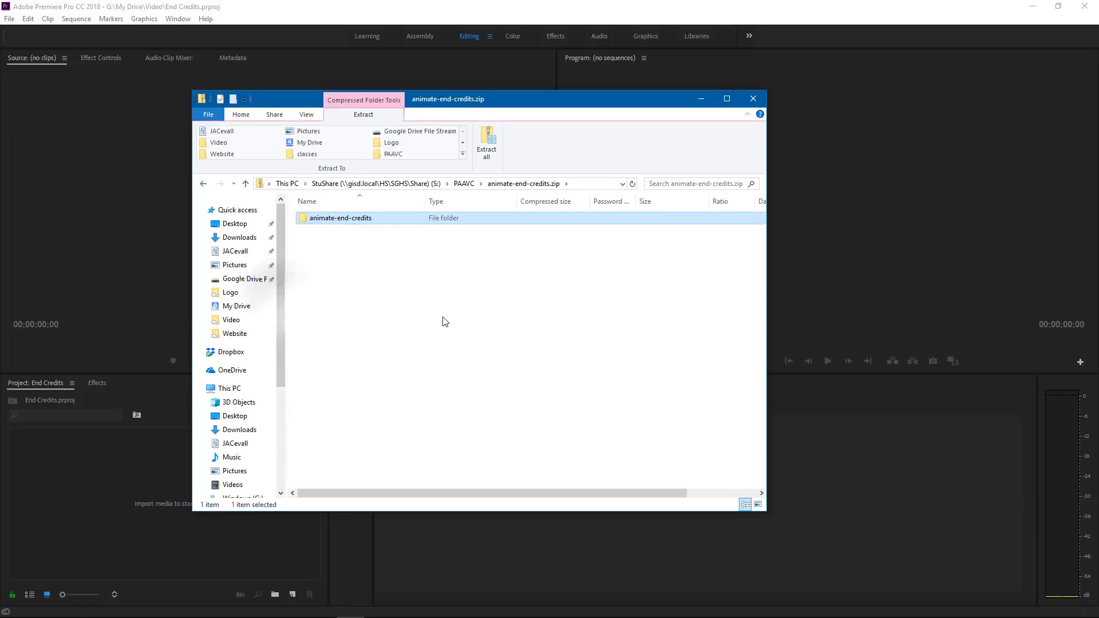
left_click(231, 279)
double_click(321, 221)
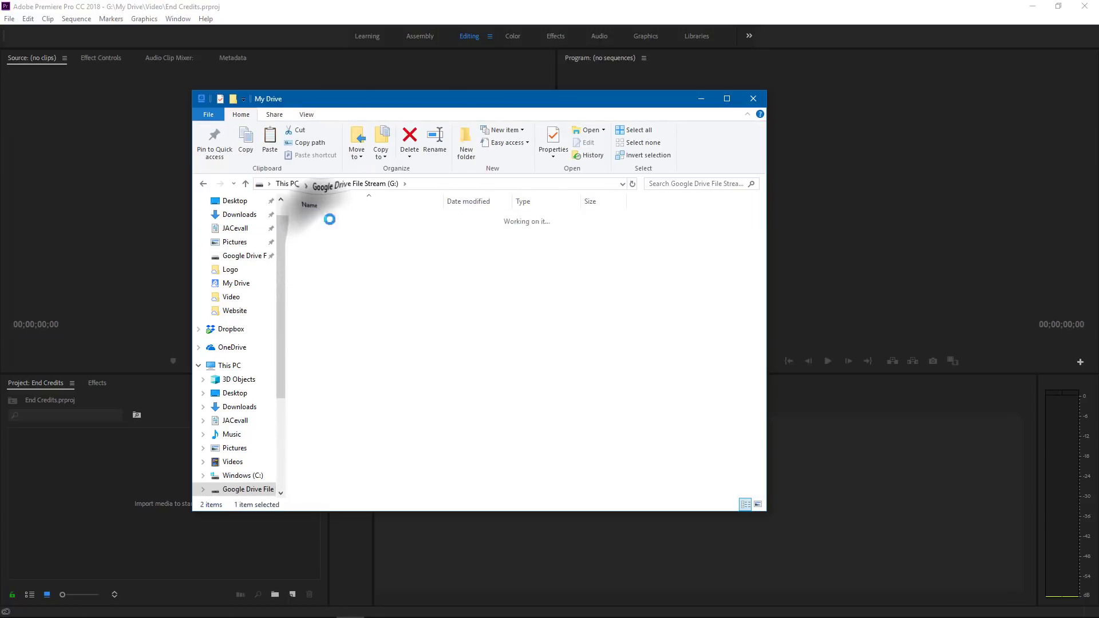
scroll(376, 397, "down", 4)
double_click(319, 335)
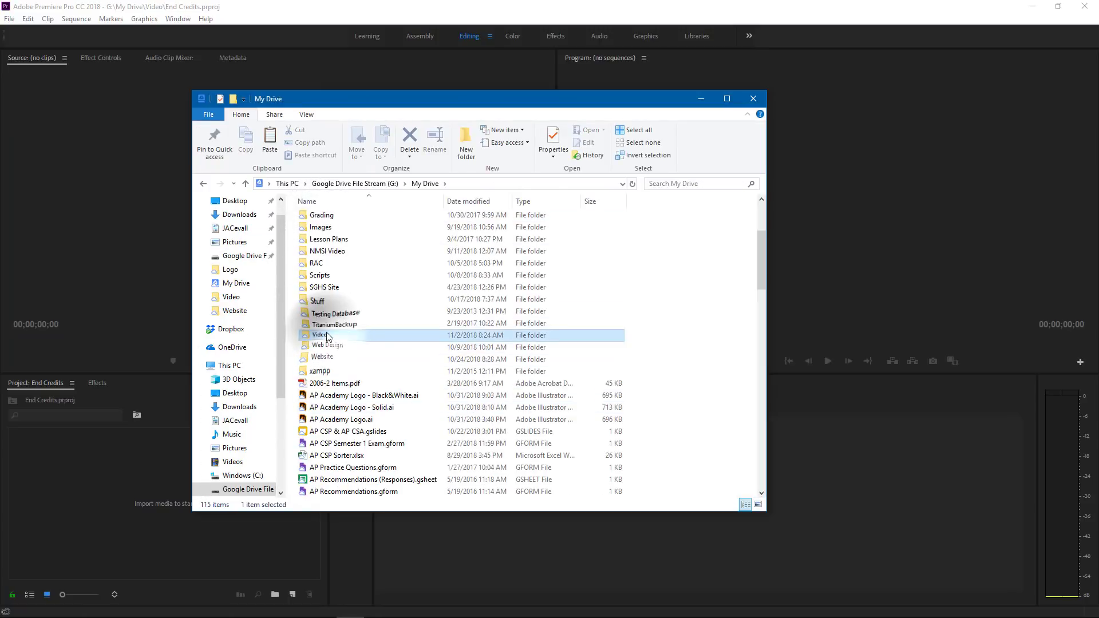
mouse_move(532, 471)
left_mouse_down()
mouse_move(524, 475)
mouse_move(522, 458)
left_mouse_up()
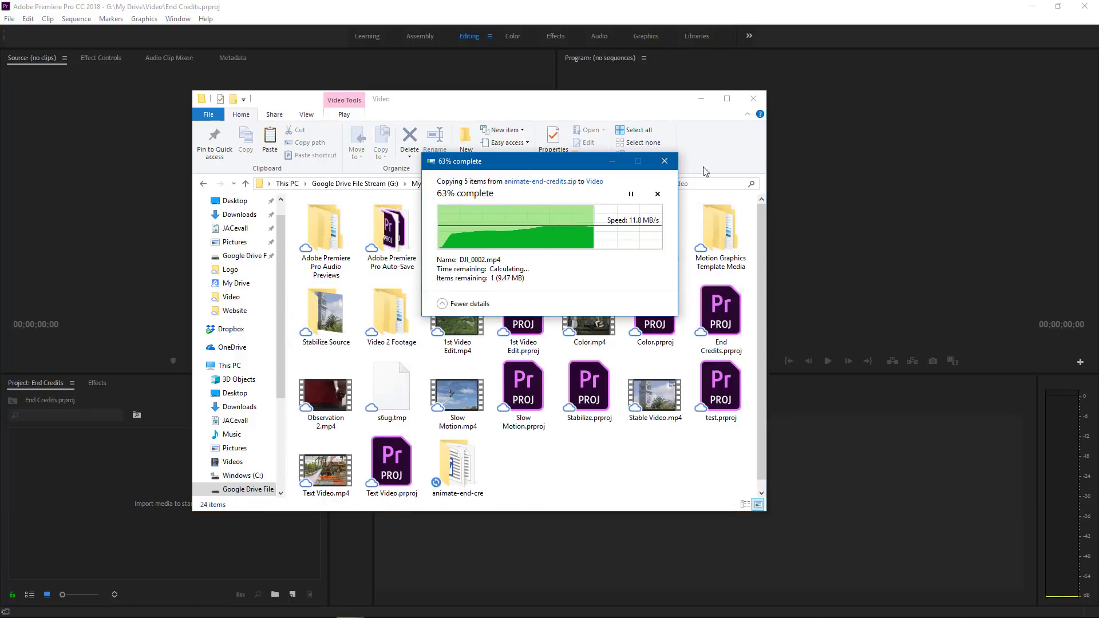
left_click(753, 103)
- Import DJI_0002.mp4 from the animate-end-credits Footage folder and create a sequence from it in the timeline
double_click(149, 476)
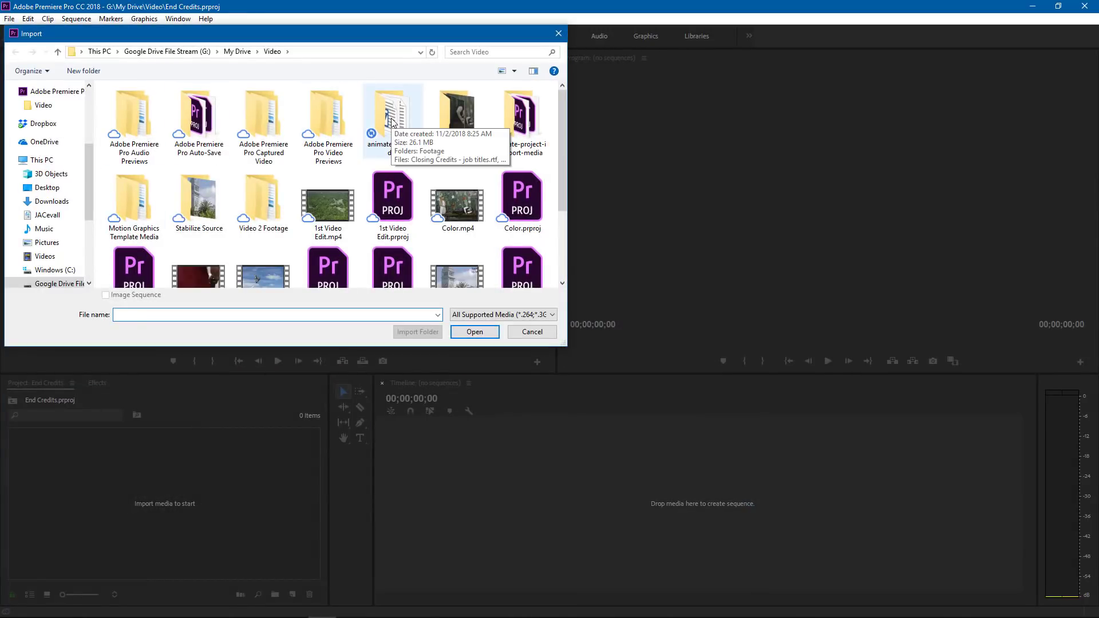
double_click(392, 121)
double_click(138, 107)
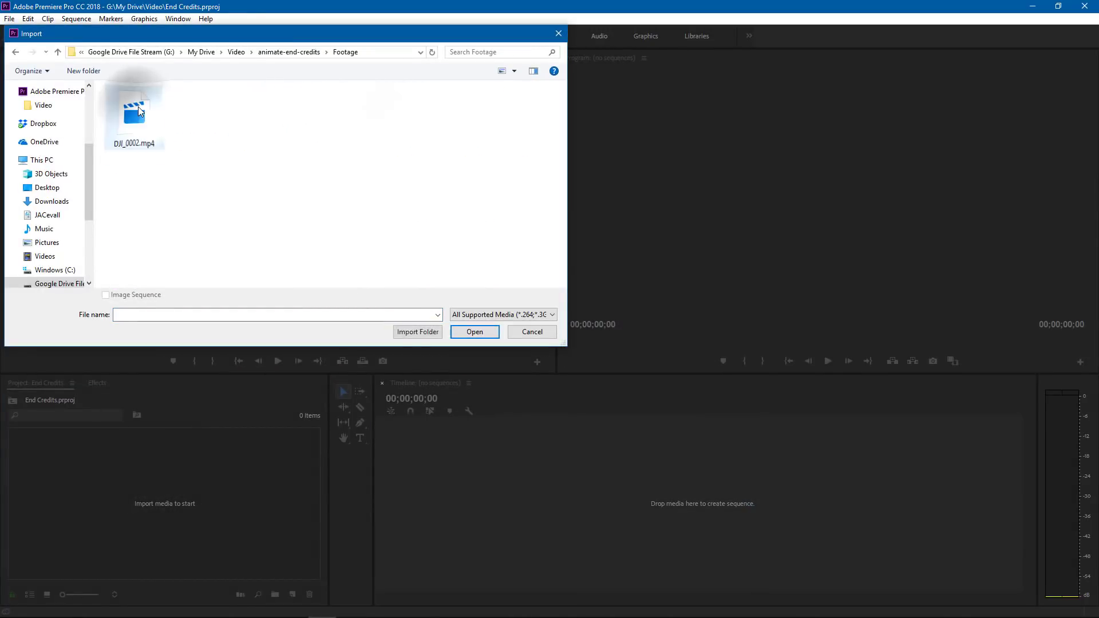
double_click(137, 122)
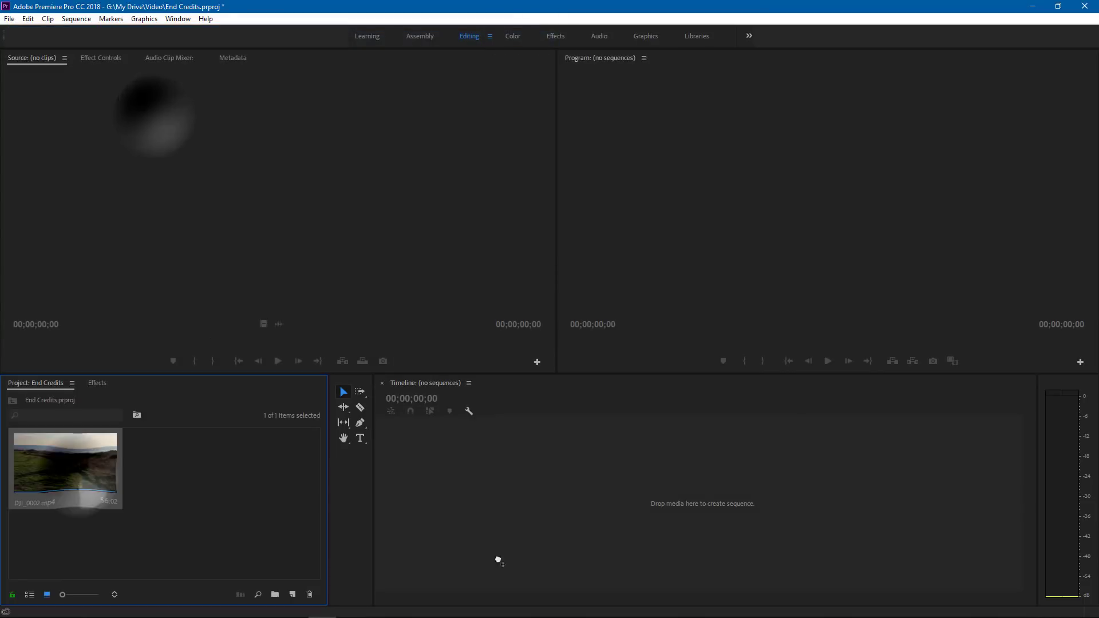
left_click_drag(571, 527, 623, 507)
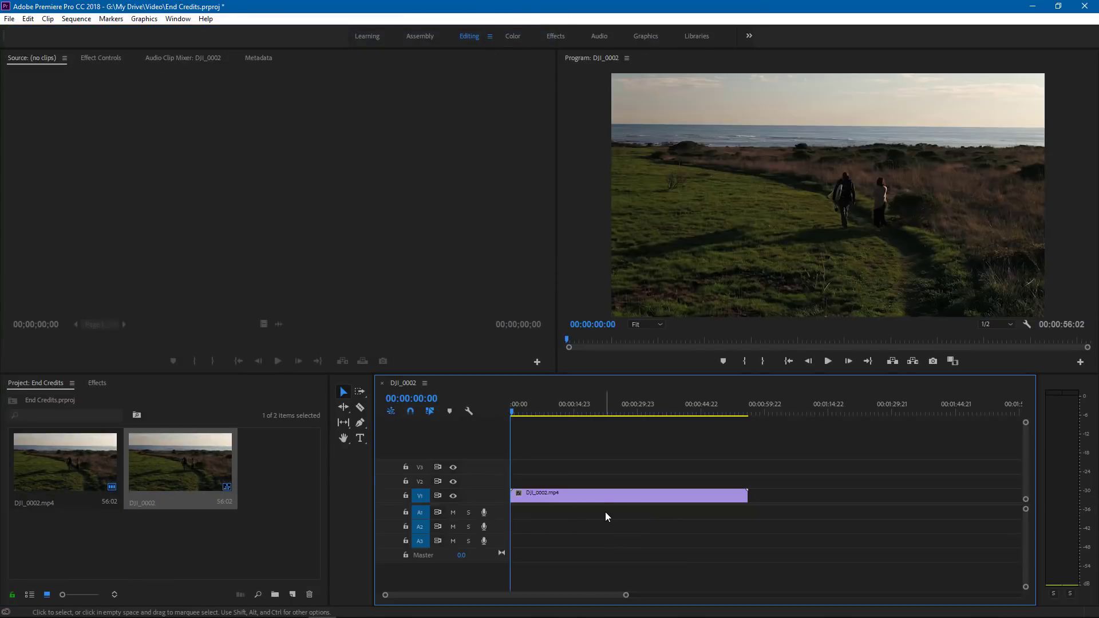
- In File Explorer, open Closing Credits - job titles.rtf from the Video folder's animate-end-credits subfolder with Word 2016
key("super+e")
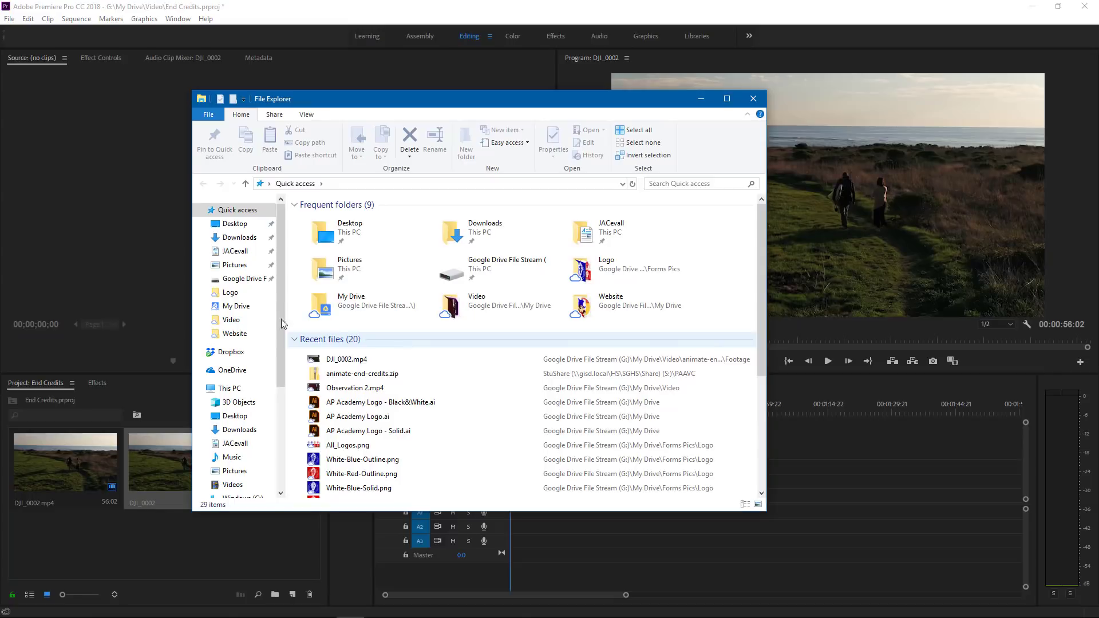
left_click(244, 278)
left_click(320, 217)
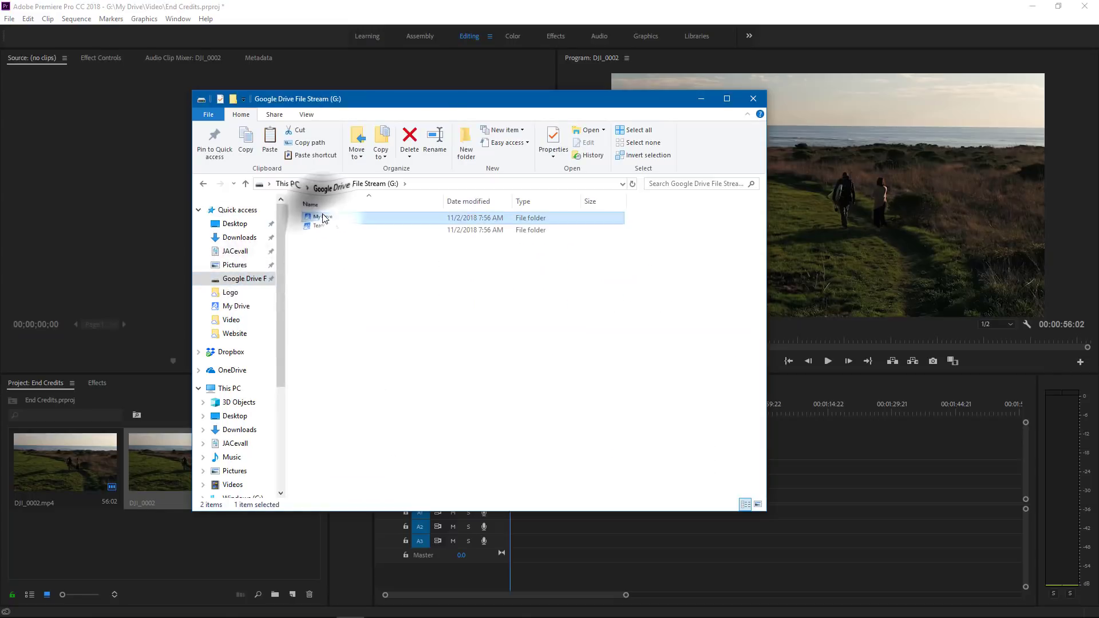
double_click(322, 217)
scroll(322, 300, "down", 5)
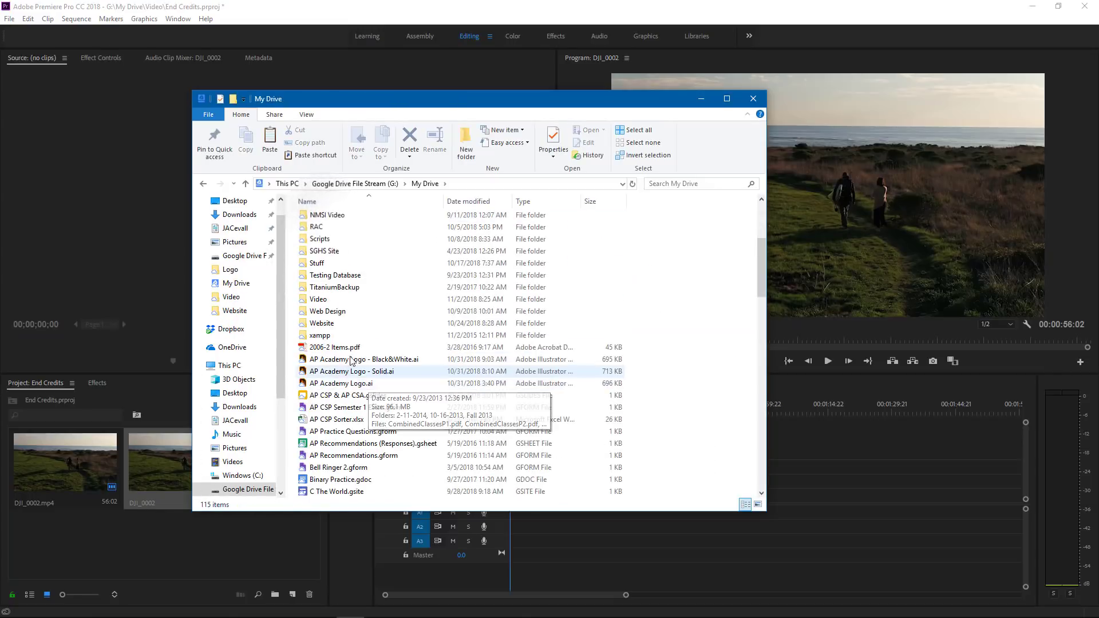
double_click(320, 300)
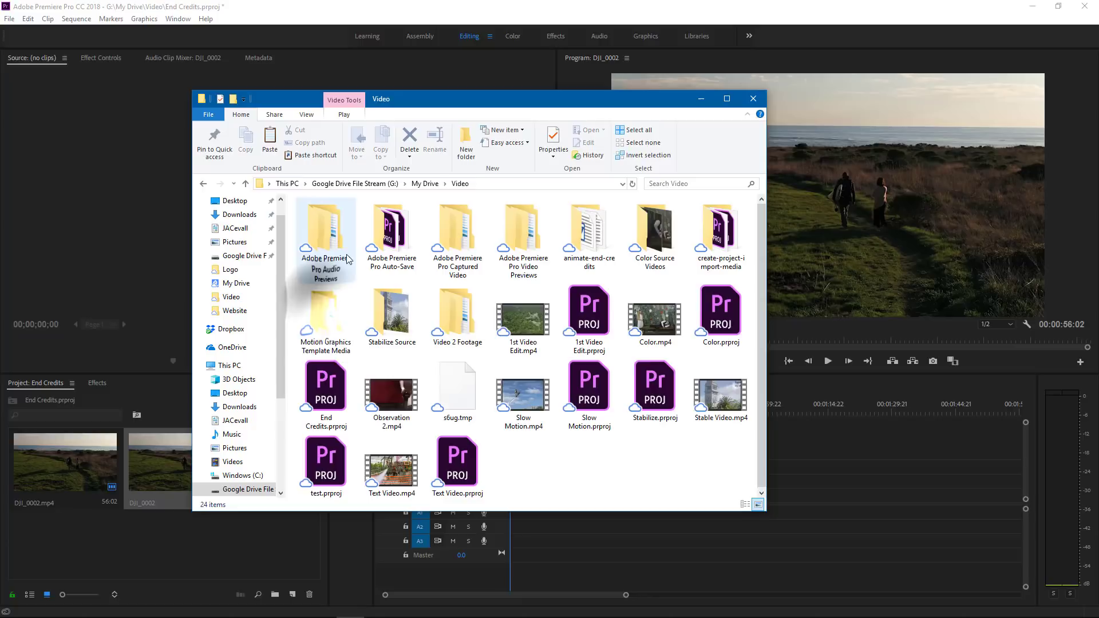
double_click(596, 236)
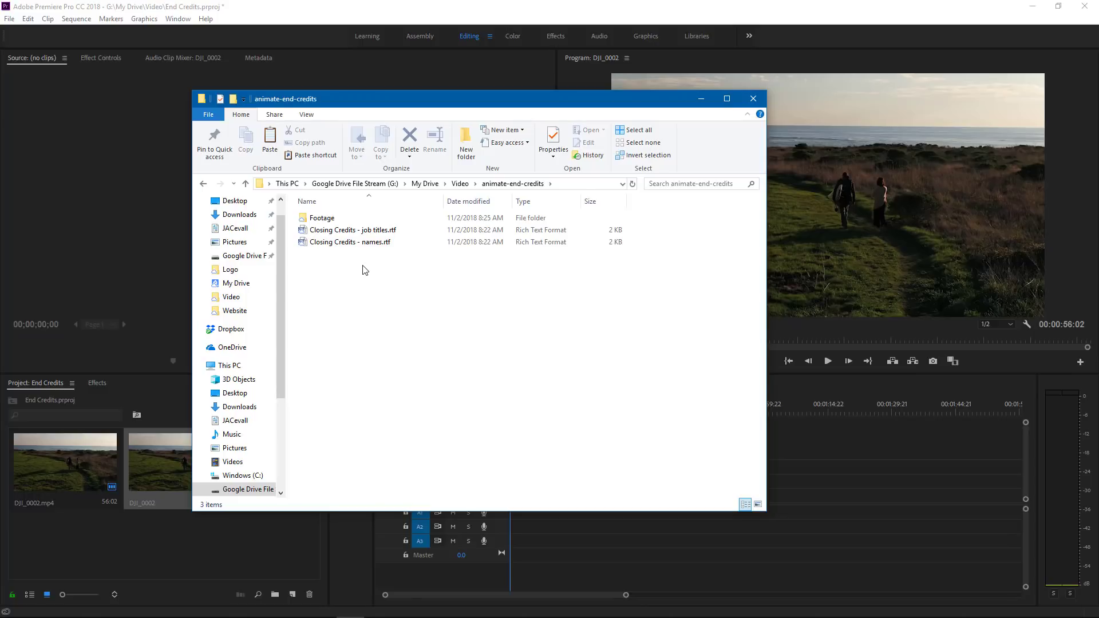
double_click(366, 231)
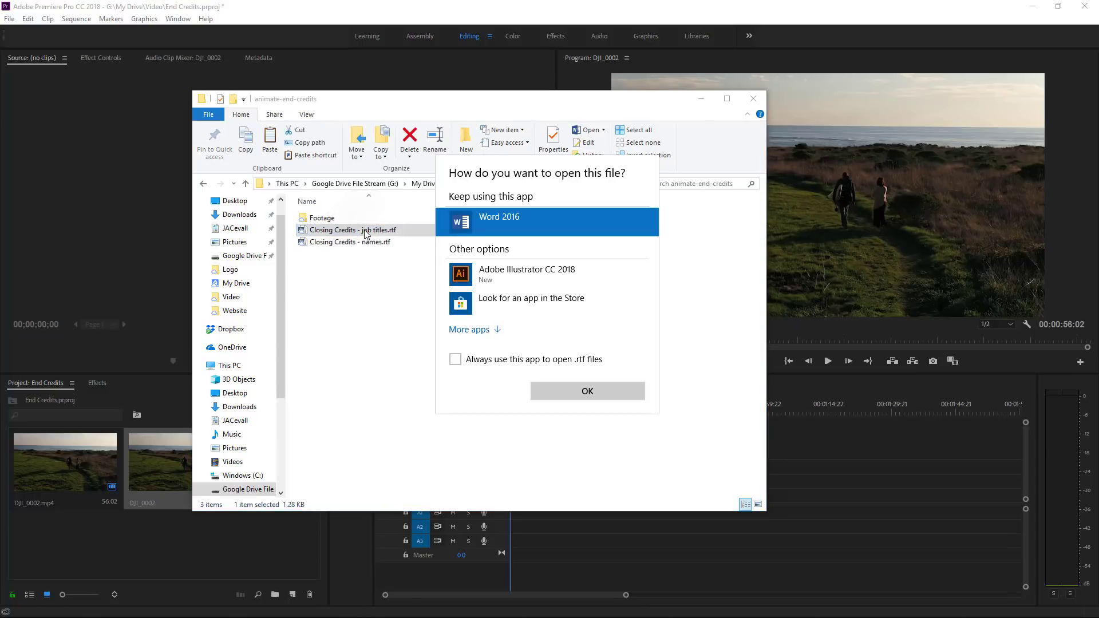
double_click(487, 222)
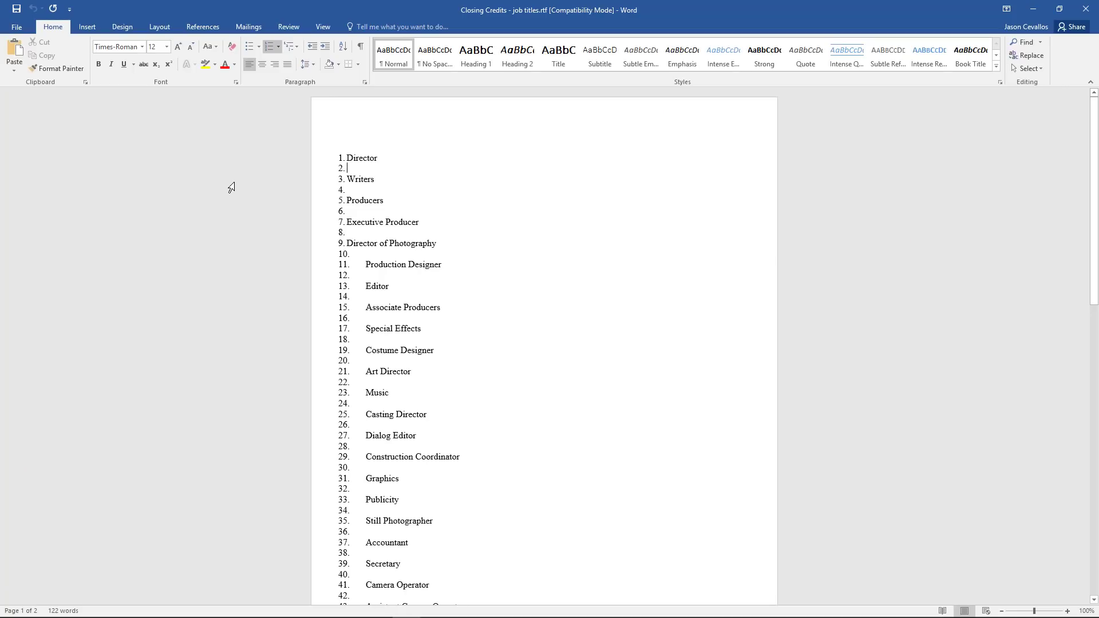
- Remove the numbering from the whole job titles list and copy all of its text
key("ctrl+a")
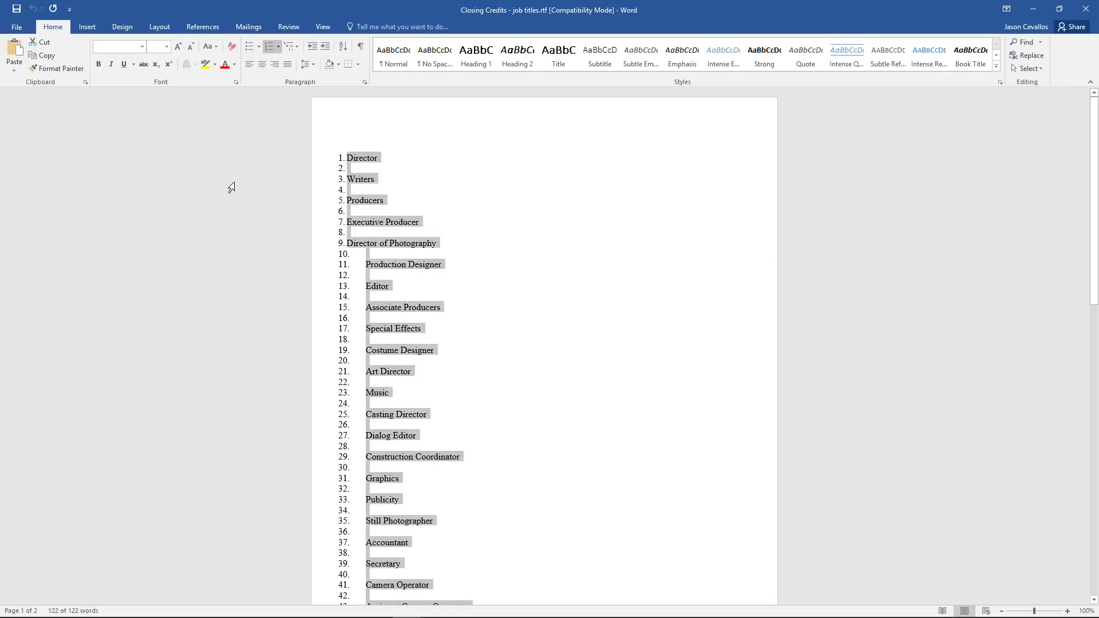
left_click(268, 46)
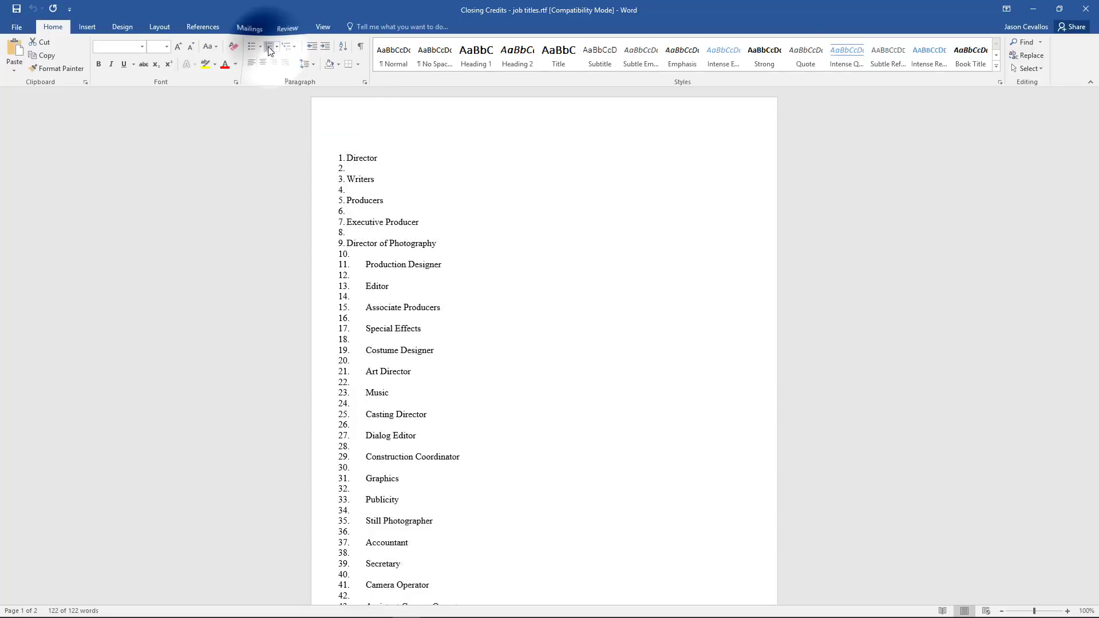
right_click(374, 239)
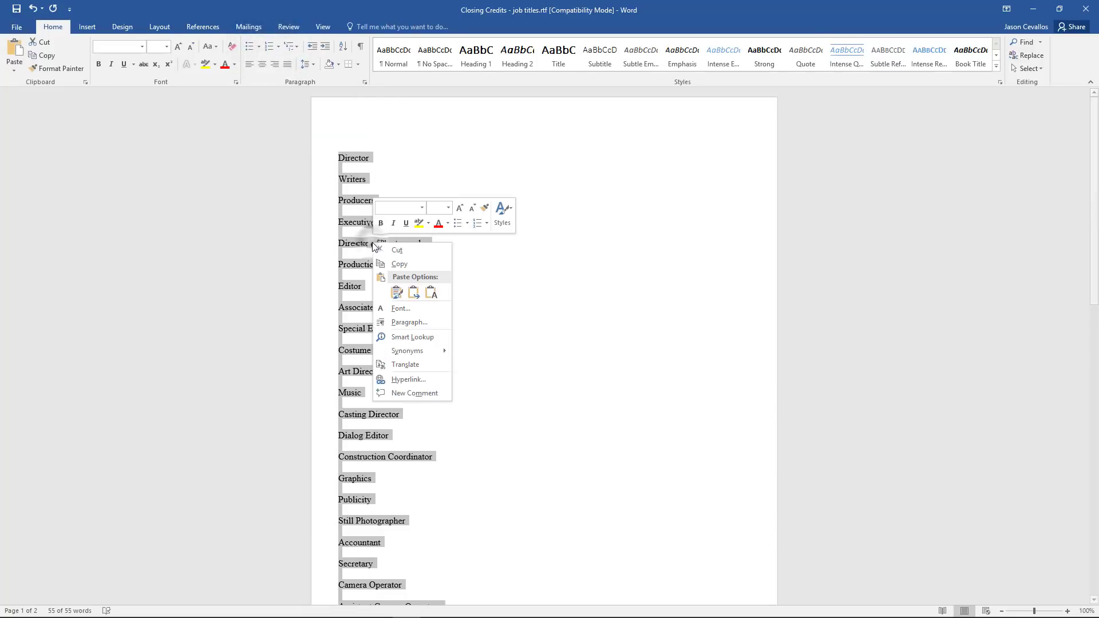
left_click(413, 263)
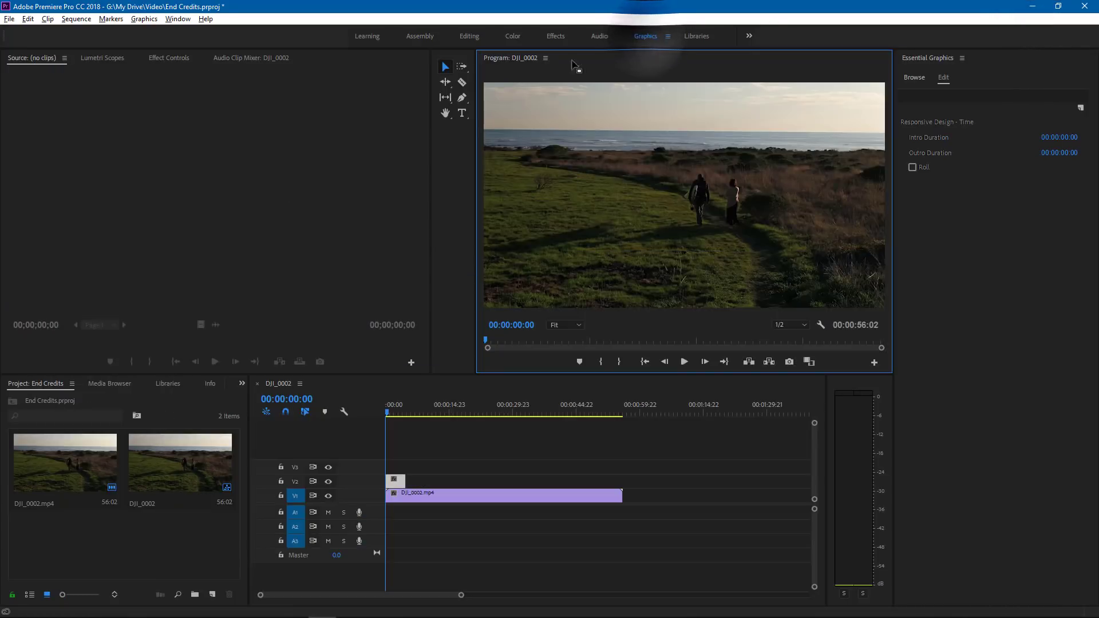
- Place a text layer in the upper part of the Premiere Pro video frame and paste the copied job titles into it
left_click(462, 113)
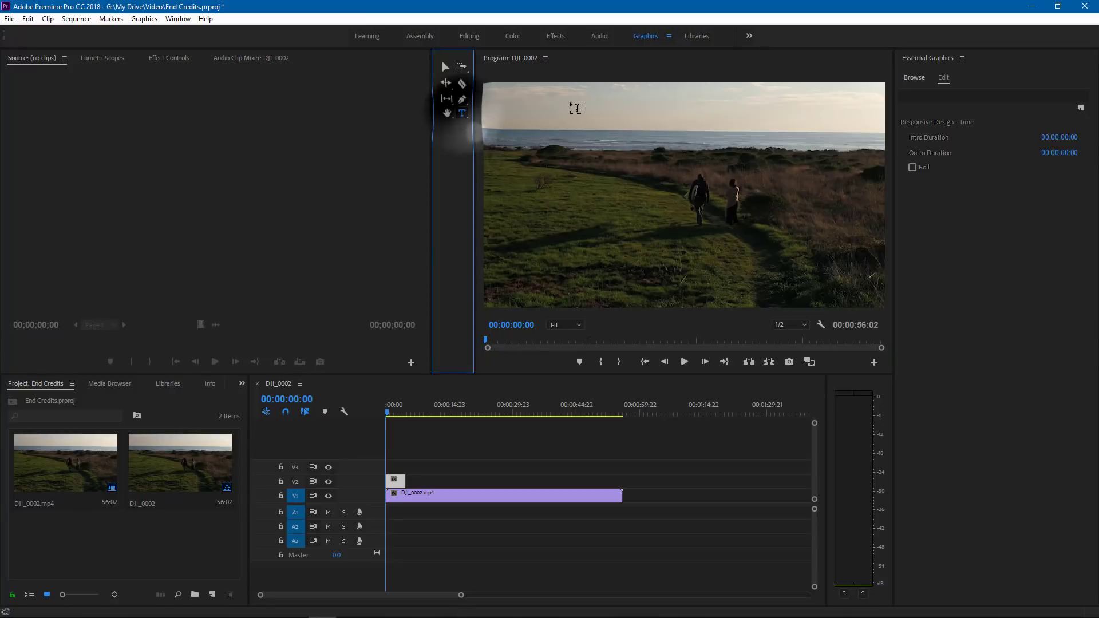
left_click(572, 123)
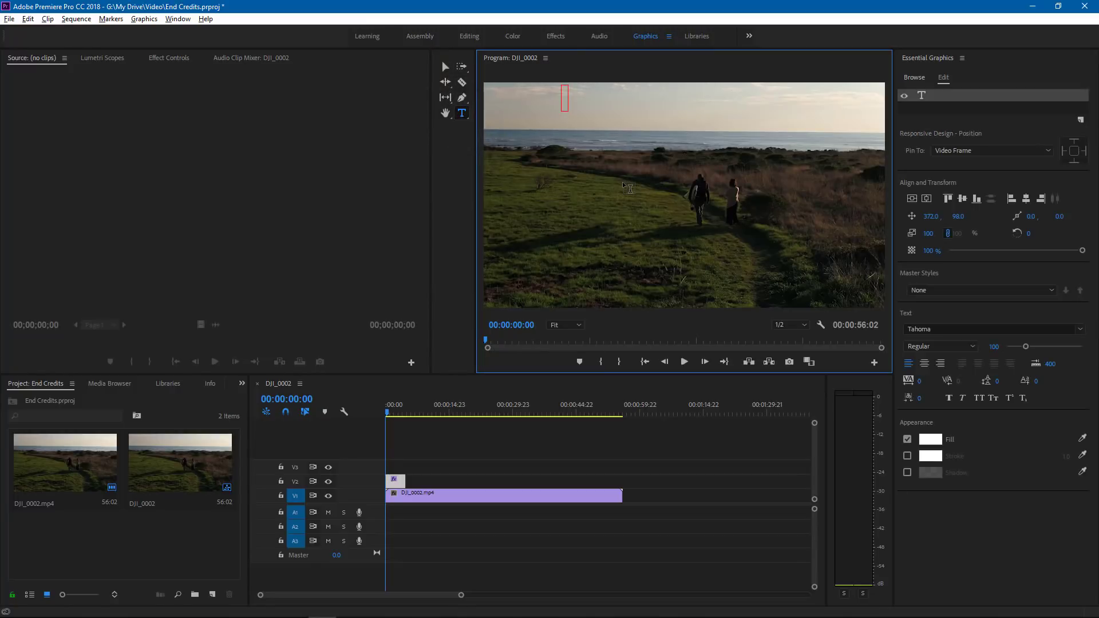
key("ctrl+v")
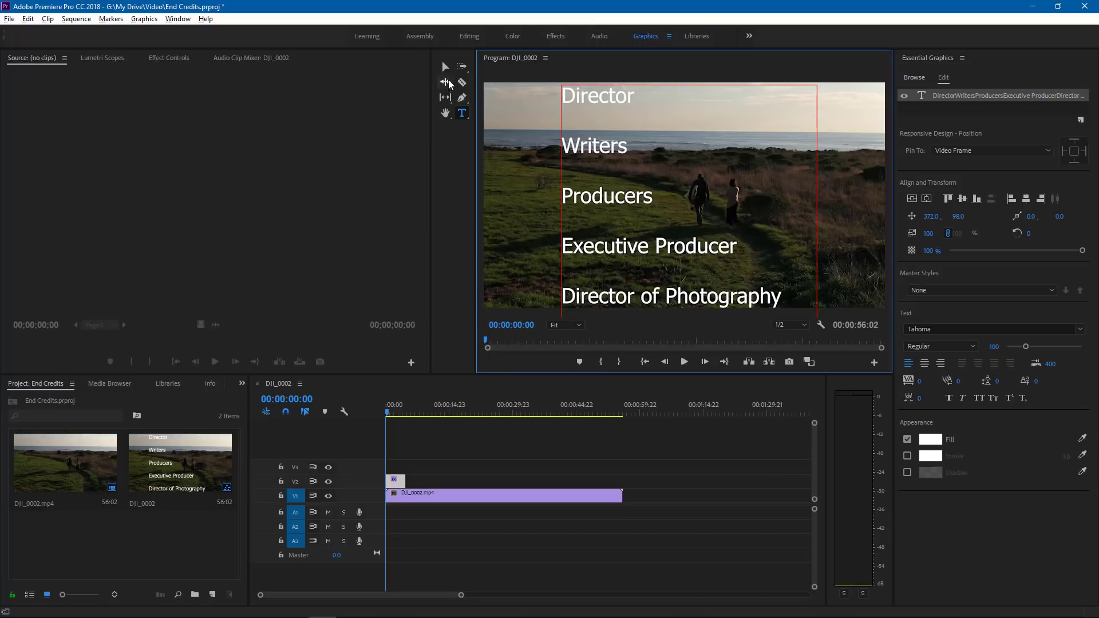
- Format the job titles as right-aligned text at font size 32 and reposition them to about 515, 133
left_click(445, 67)
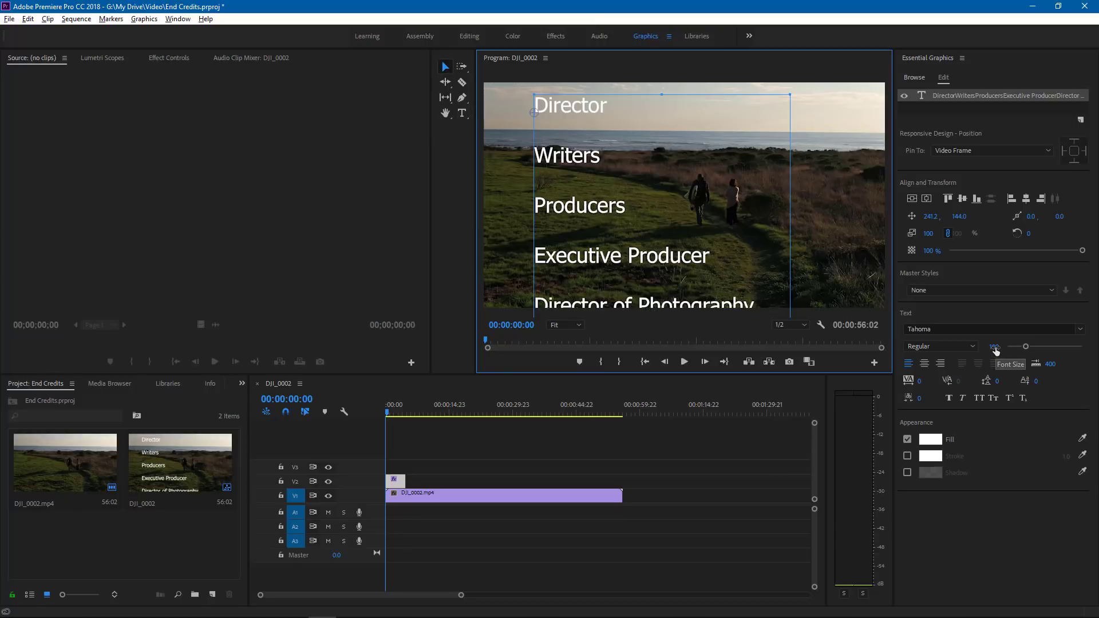
left_click_drag(1022, 354, 1011, 347)
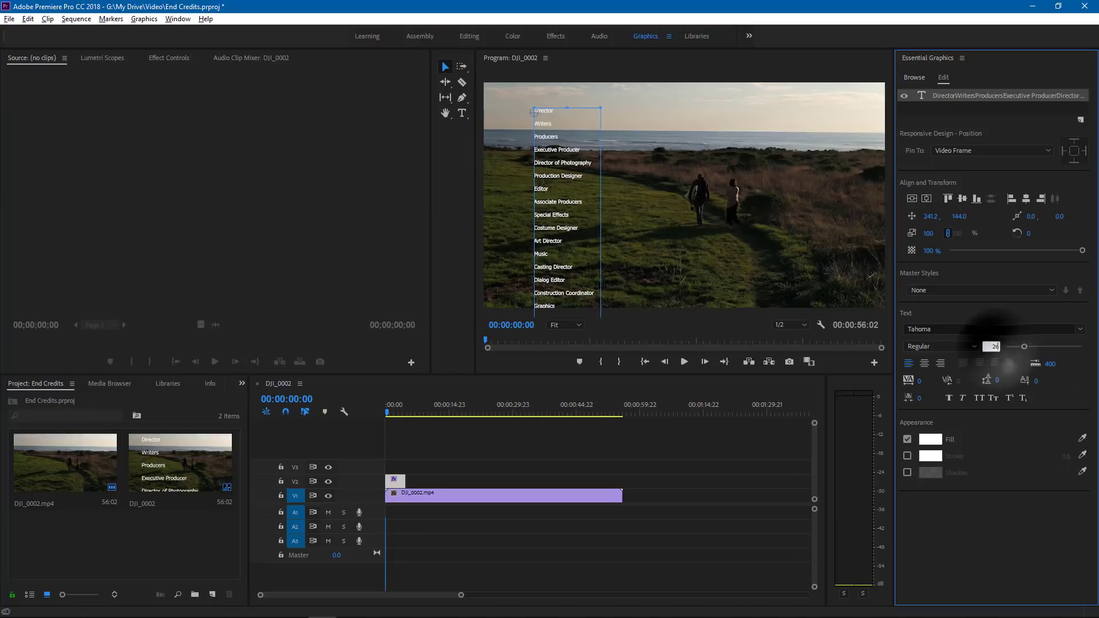
left_click(941, 362)
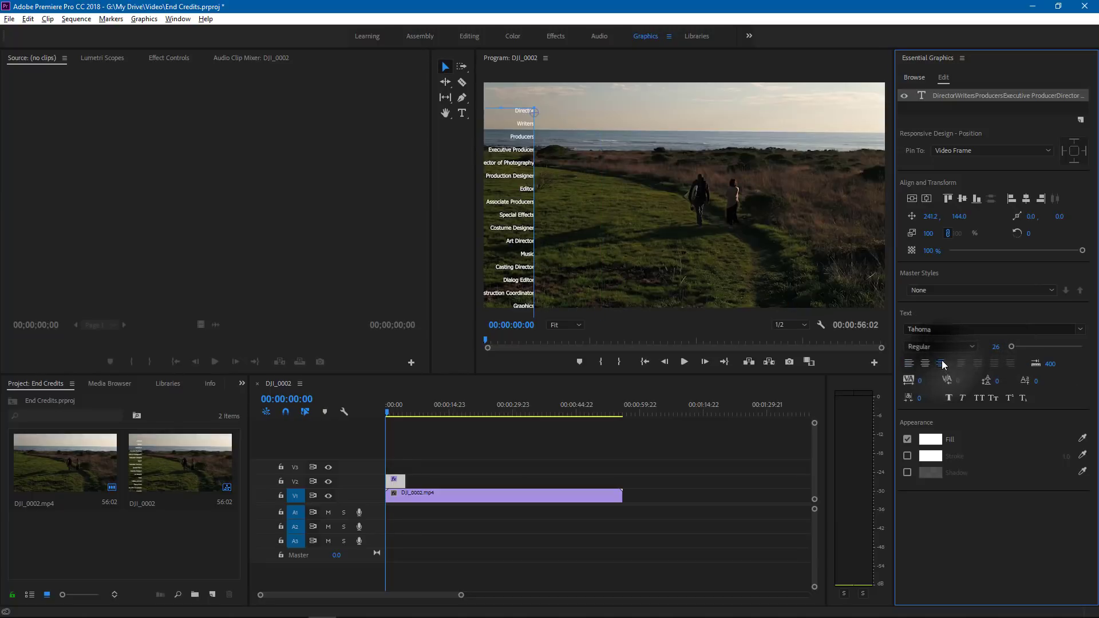
left_click_drag(527, 126, 584, 124)
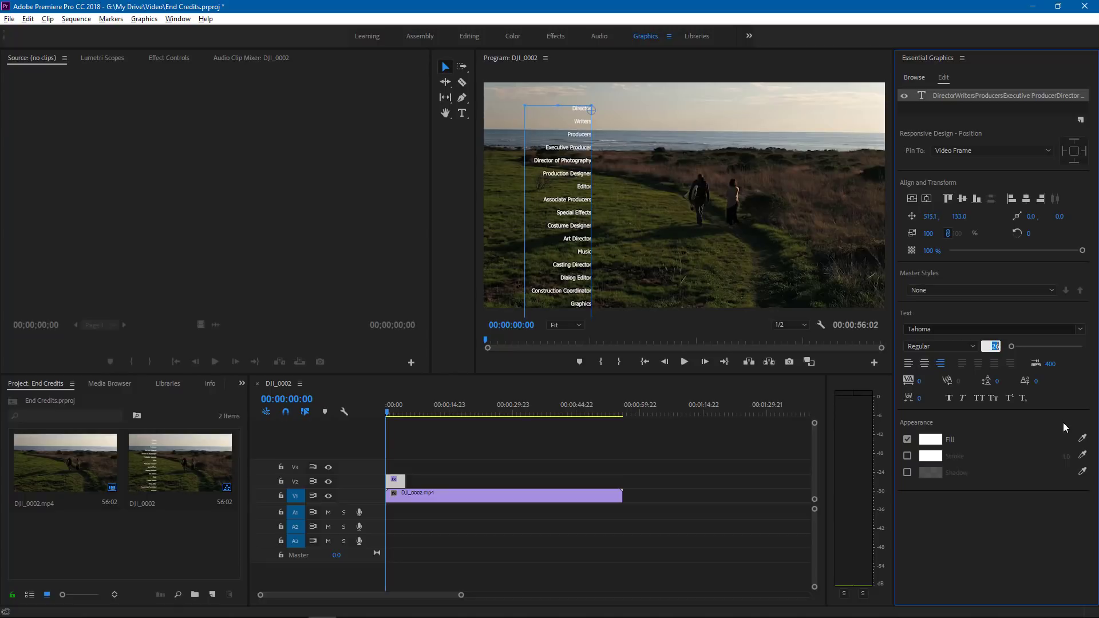
key("Return")
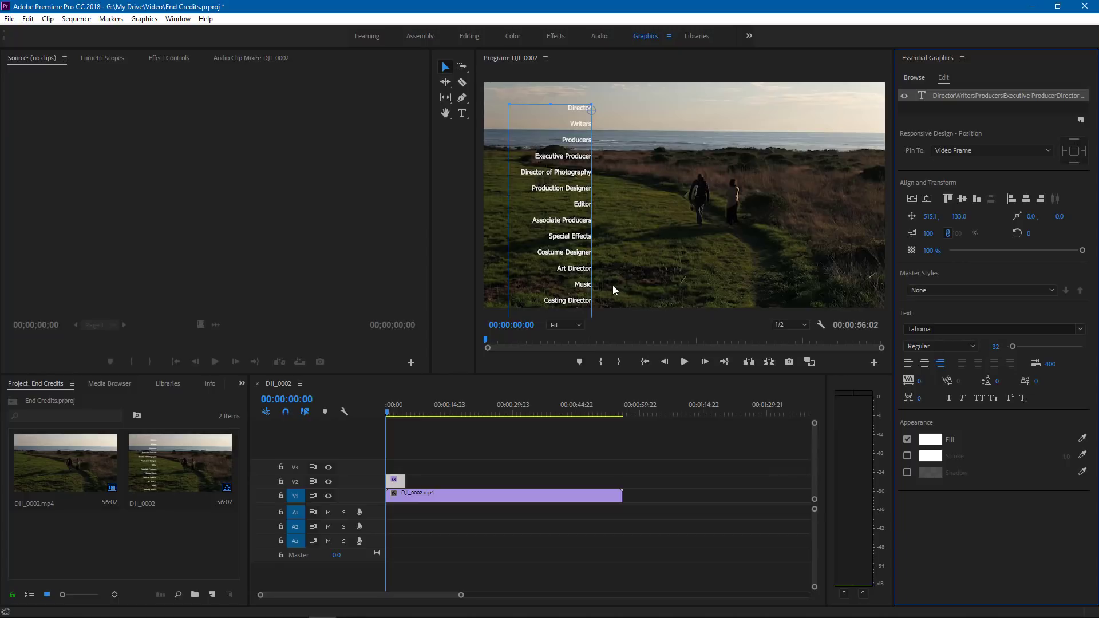
- Switch to File Explorer and open Closing Credits - names.rtf from the animate-end-credits folder
left_click(350, 607)
left_click(388, 309)
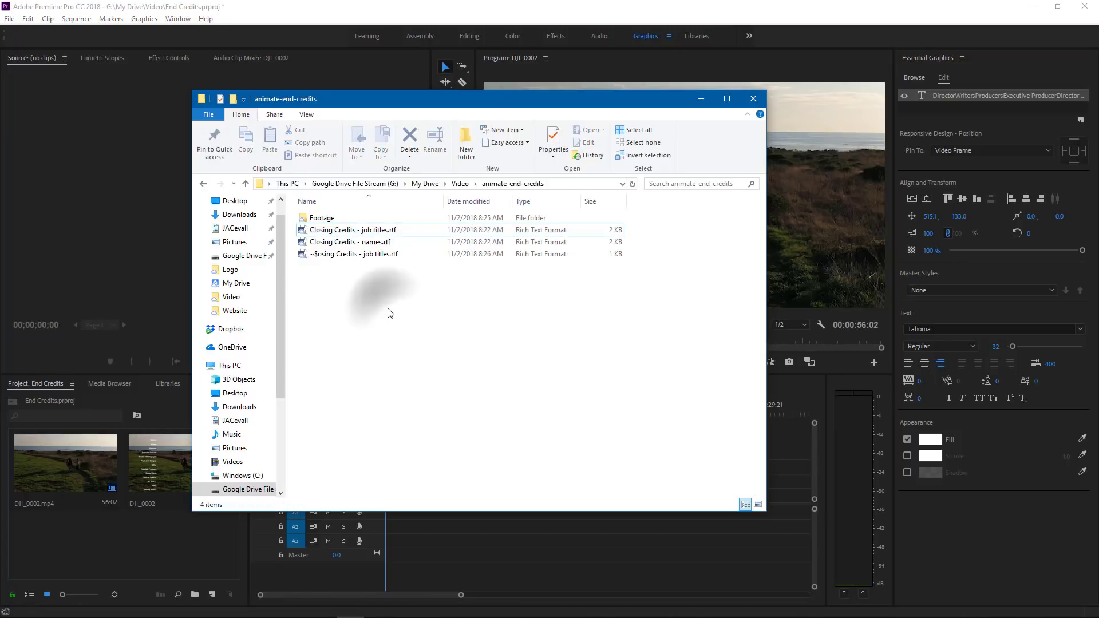
double_click(369, 246)
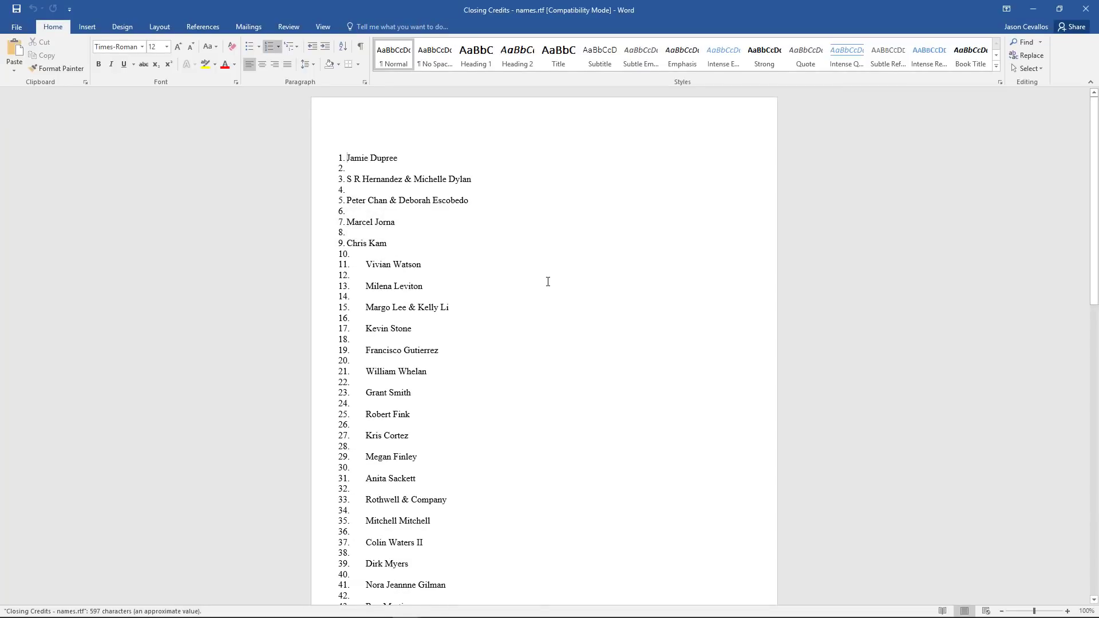
- Remove the numbering from the whole closing credits names list and copy all of its text
key("ctrl+a")
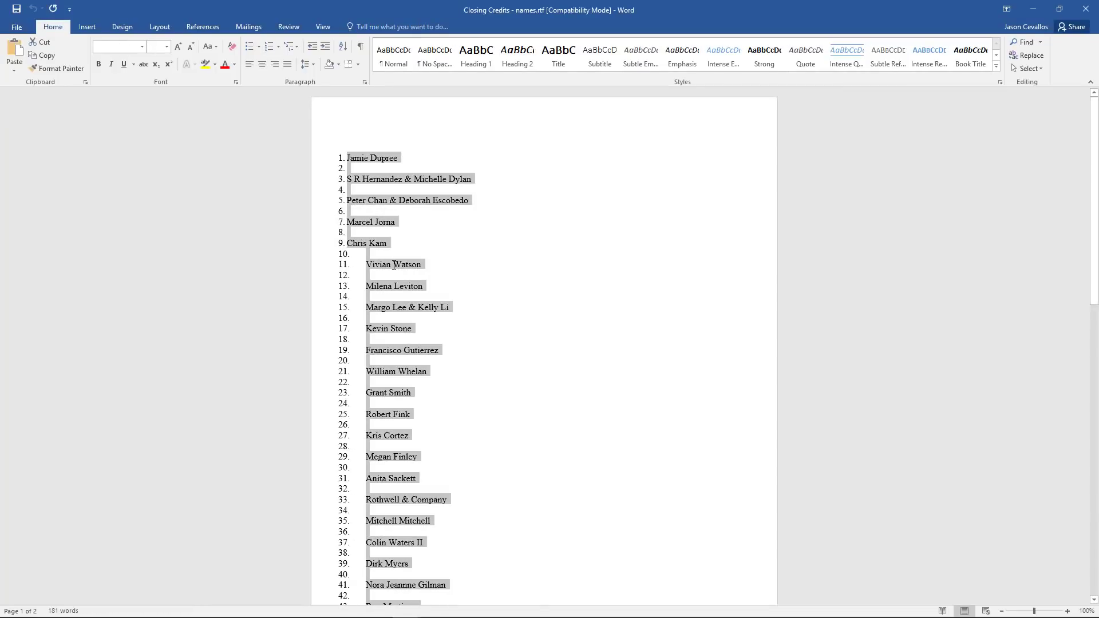
left_click(270, 45)
right_click(387, 177)
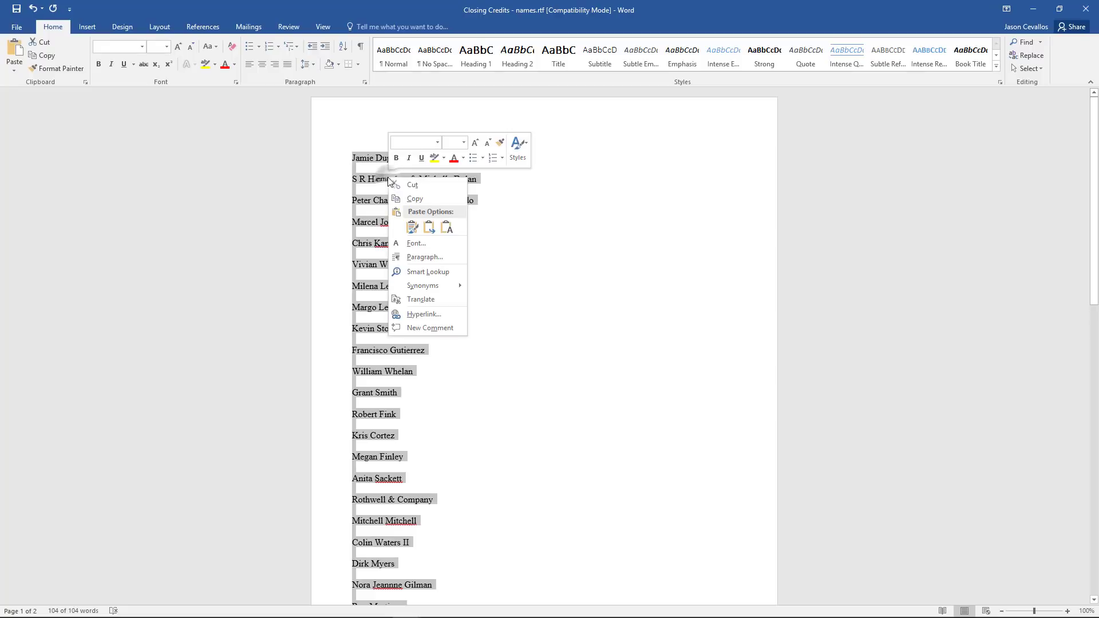
left_click(431, 199)
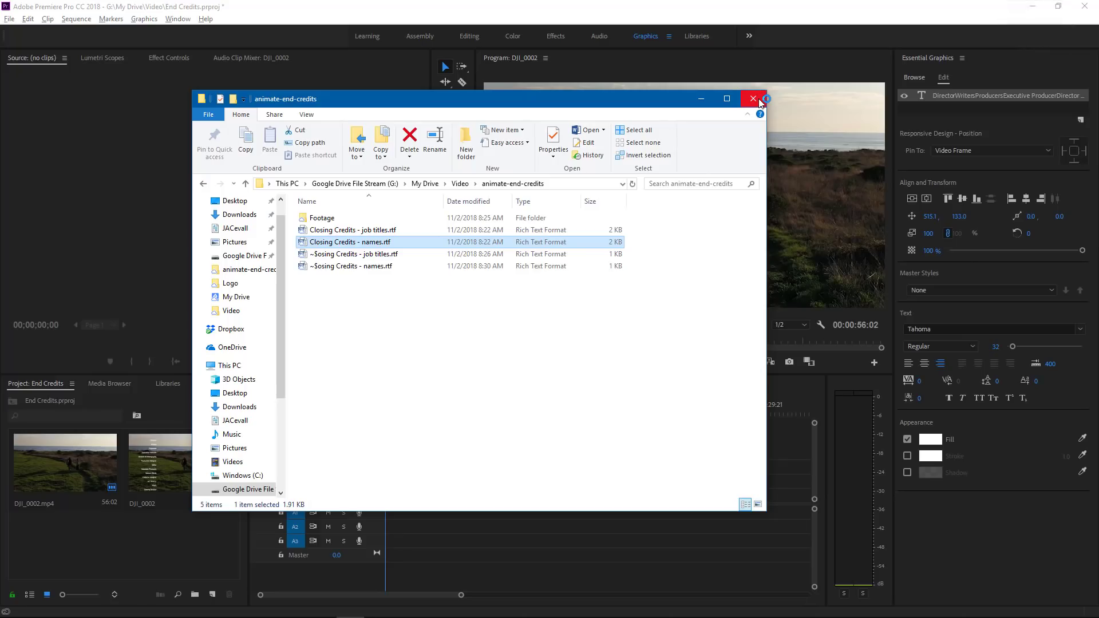
- Switch to Premiere Pro, place a new text layer at about 947, 123 in the video frame and paste the copied names into it
left_click(753, 100)
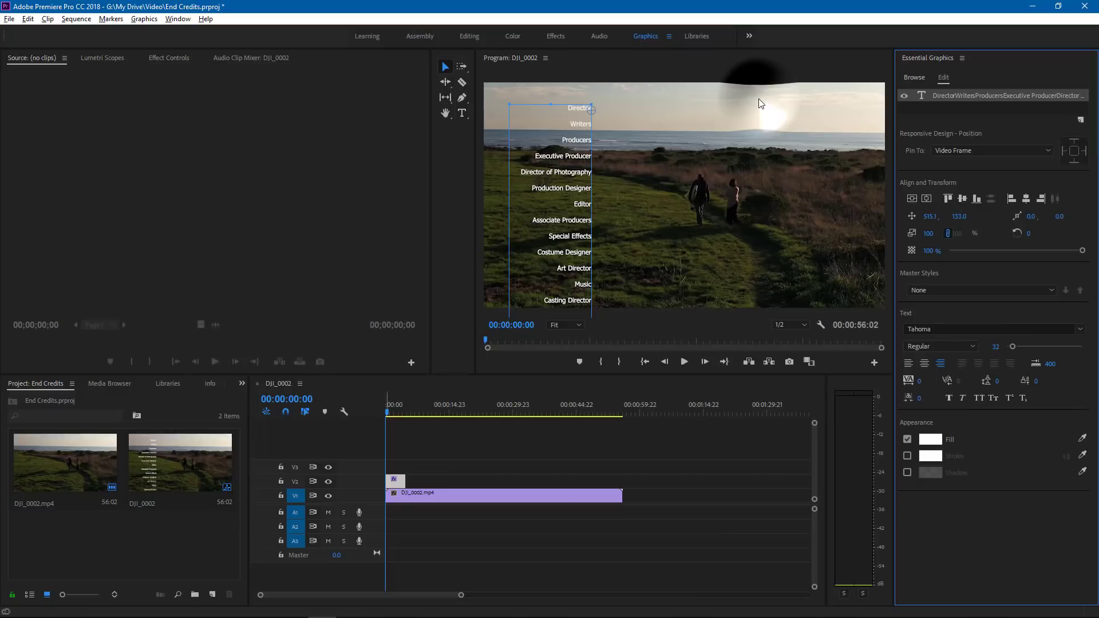
left_click(462, 113)
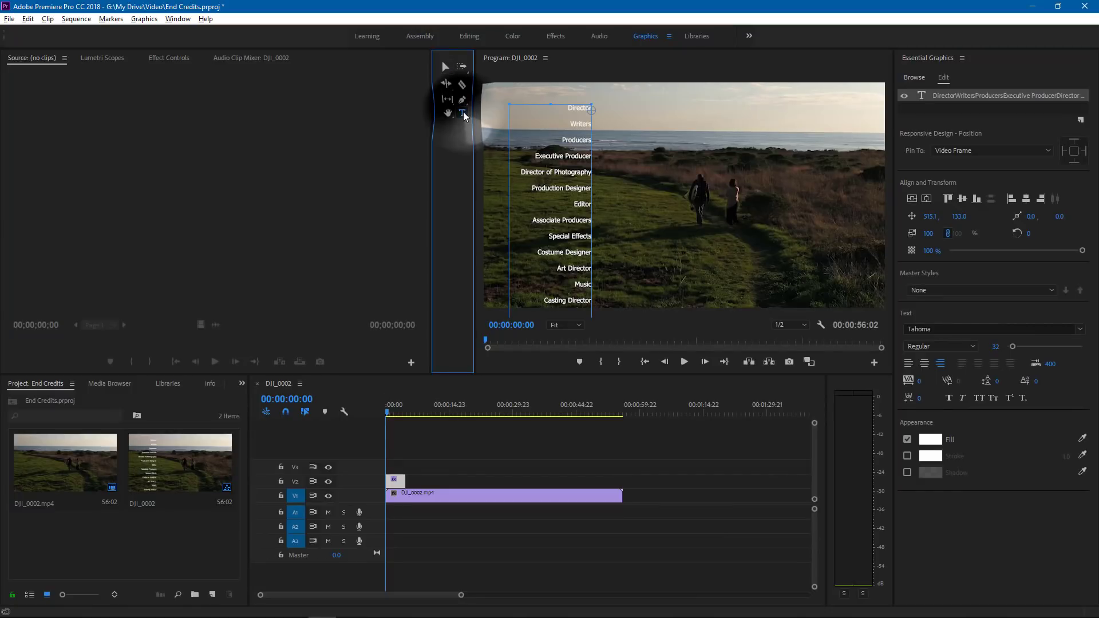
left_click(684, 111)
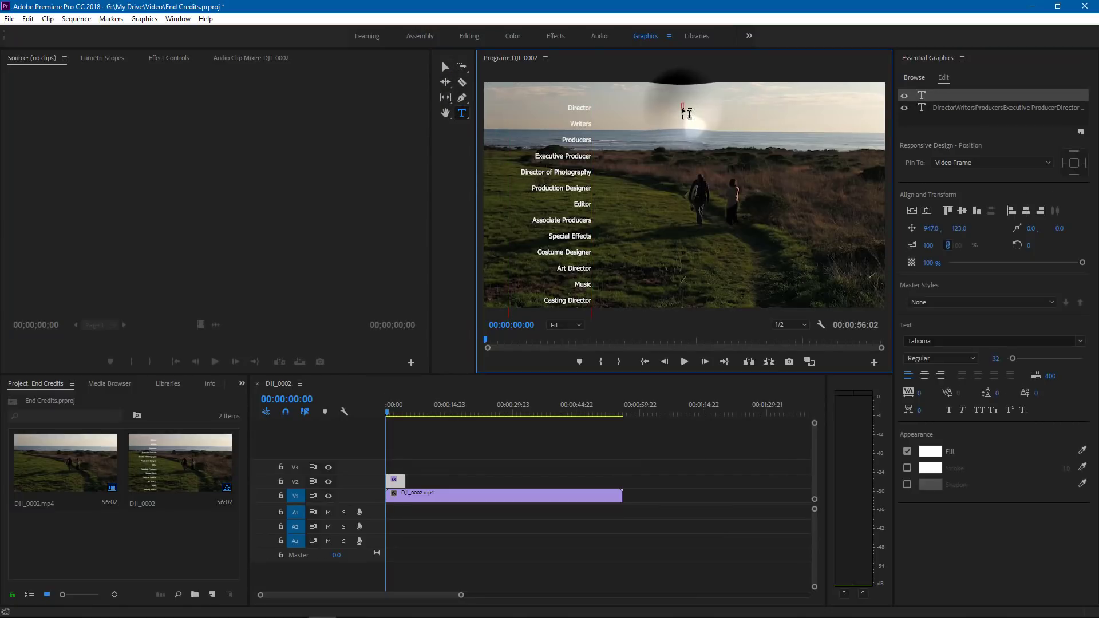
key("ctrl+v")
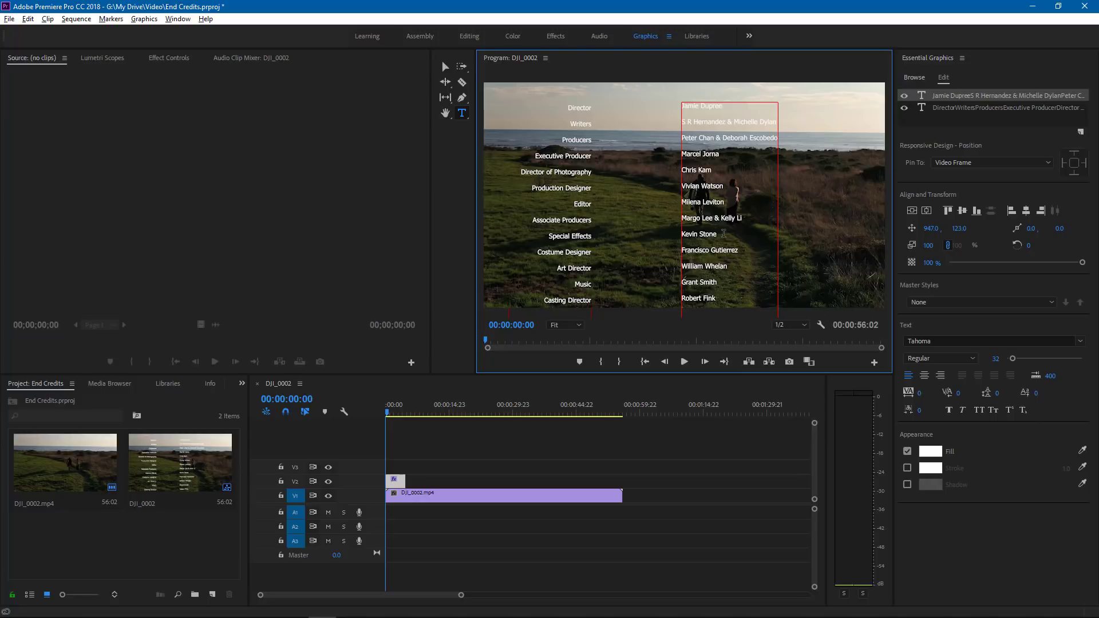
- Format the names text layer in Tahoma Bold with all caps
left_click(445, 67)
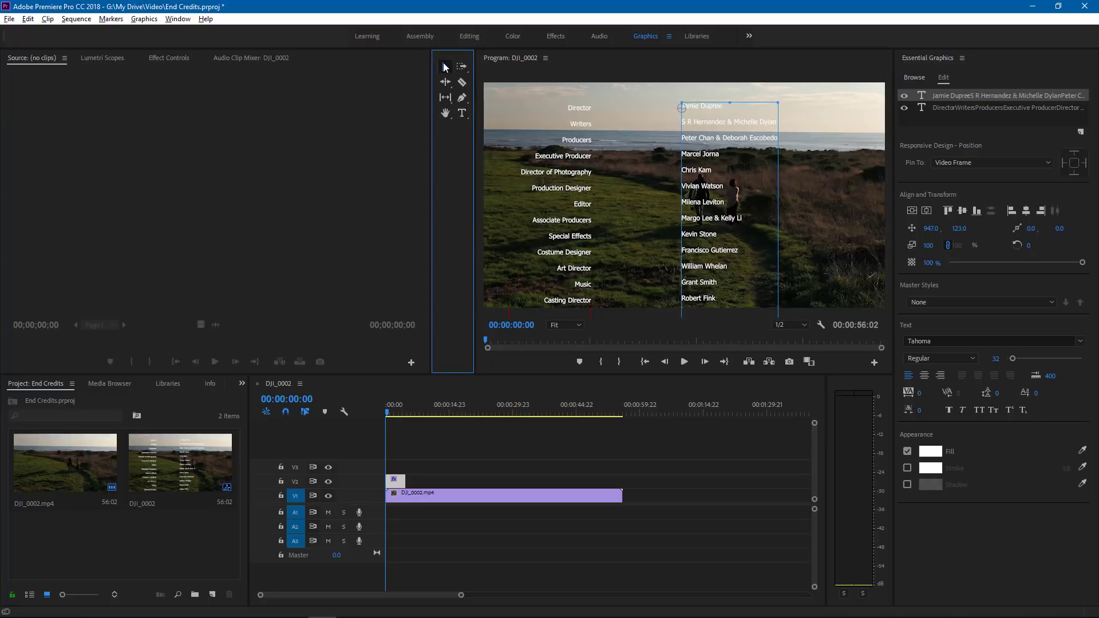
left_click(728, 141)
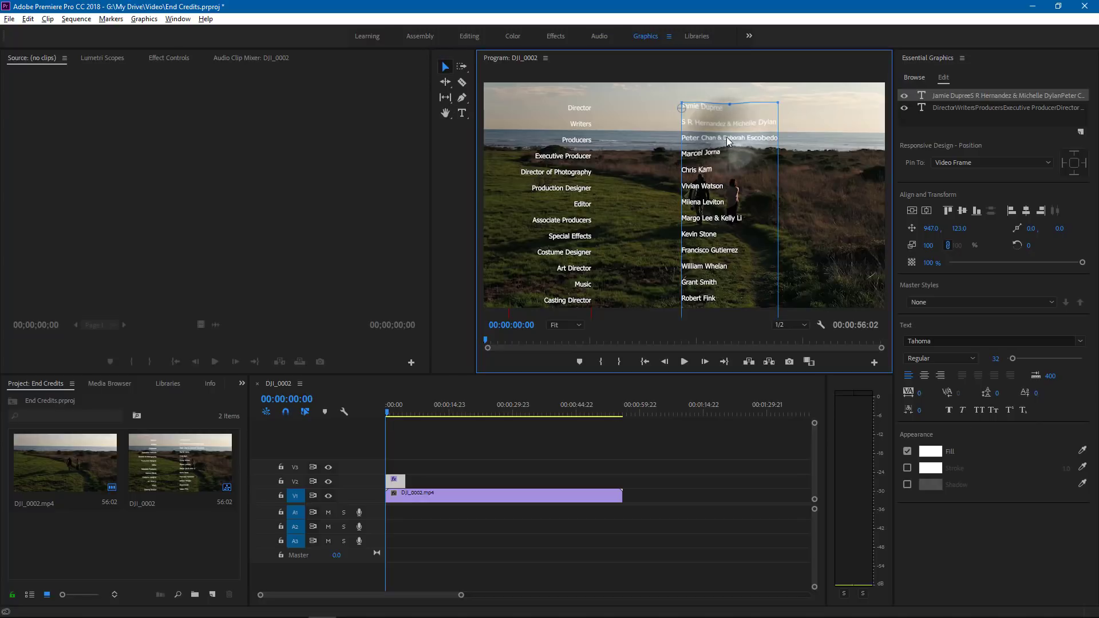
left_click(973, 359)
left_click(935, 373)
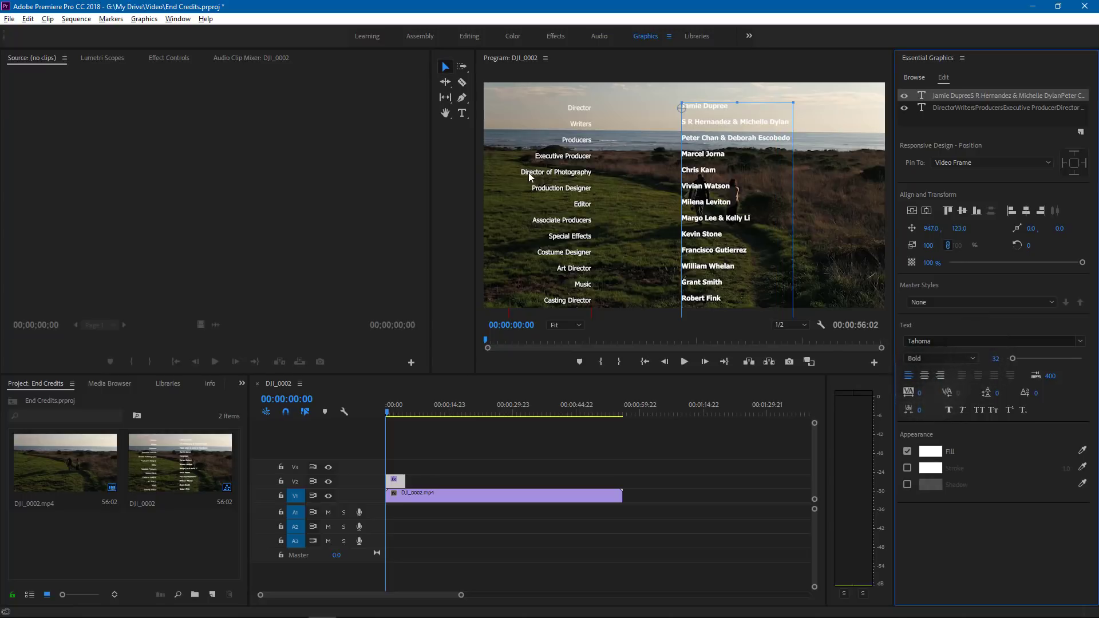
left_click(979, 410)
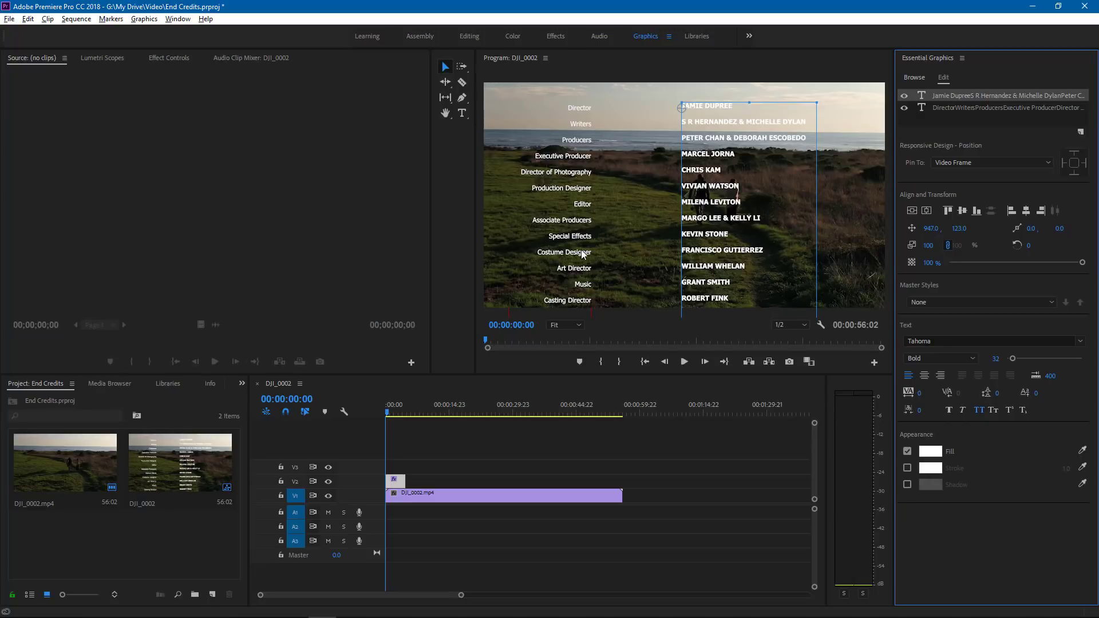
- Top-align the names column right beside the job titles and move both columns together towards the middle of the frame
left_click_drag(676, 139, 592, 146)
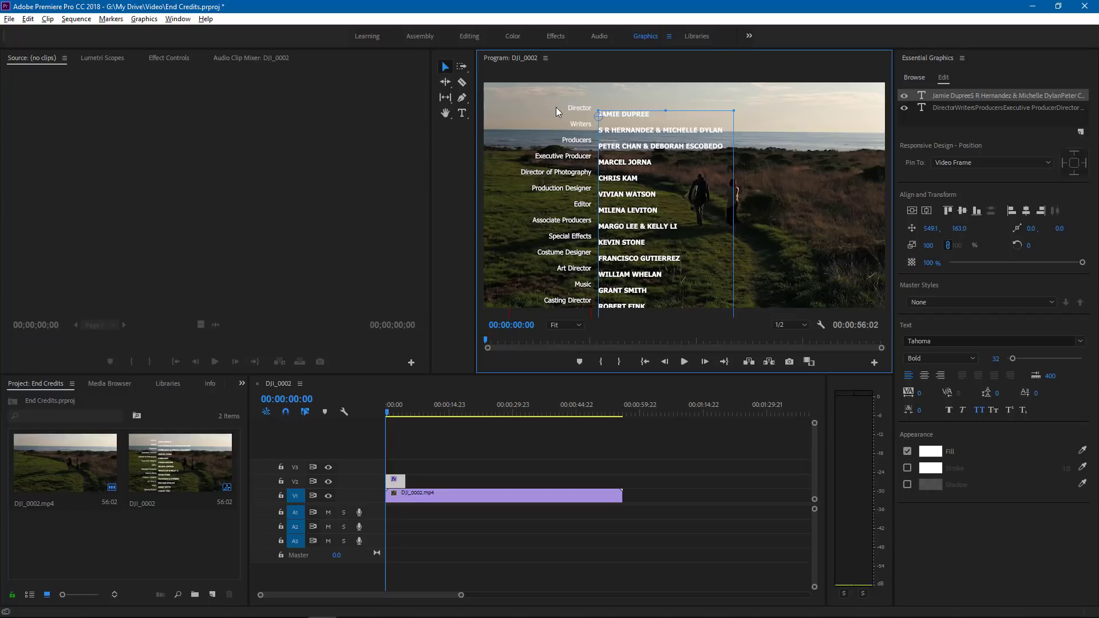
left_click_drag(549, 91, 625, 137)
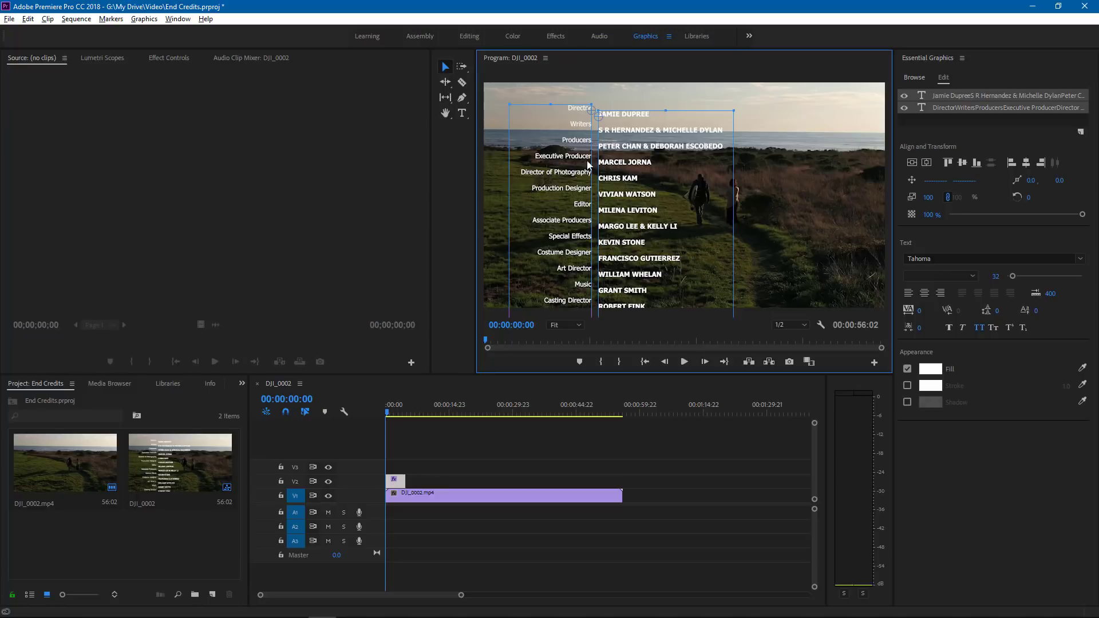
left_click(950, 164)
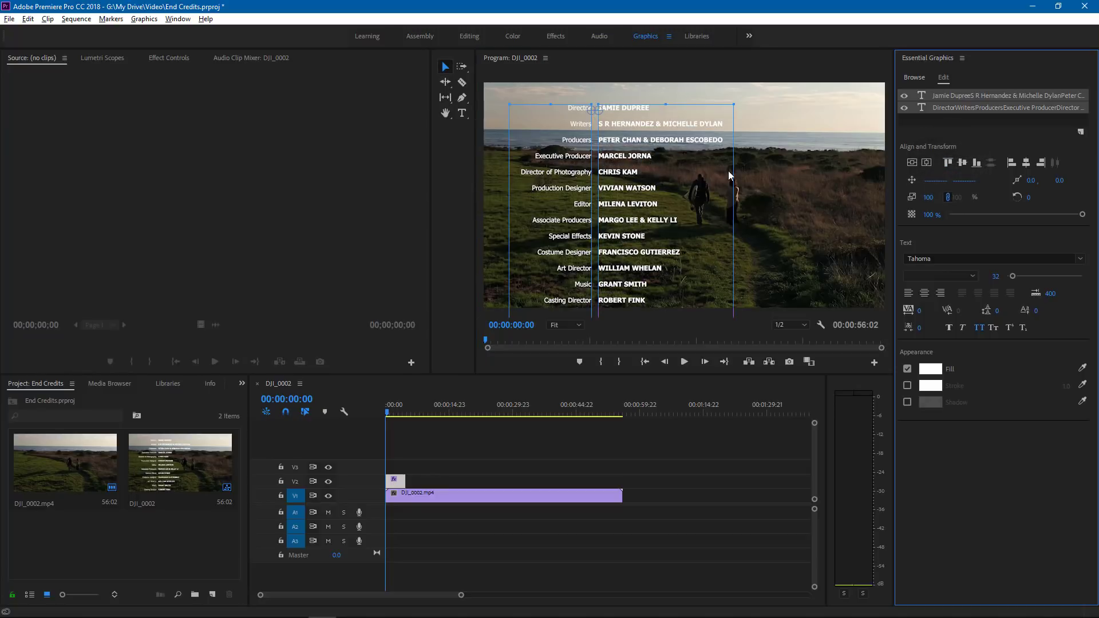
left_click_drag(576, 159, 658, 168)
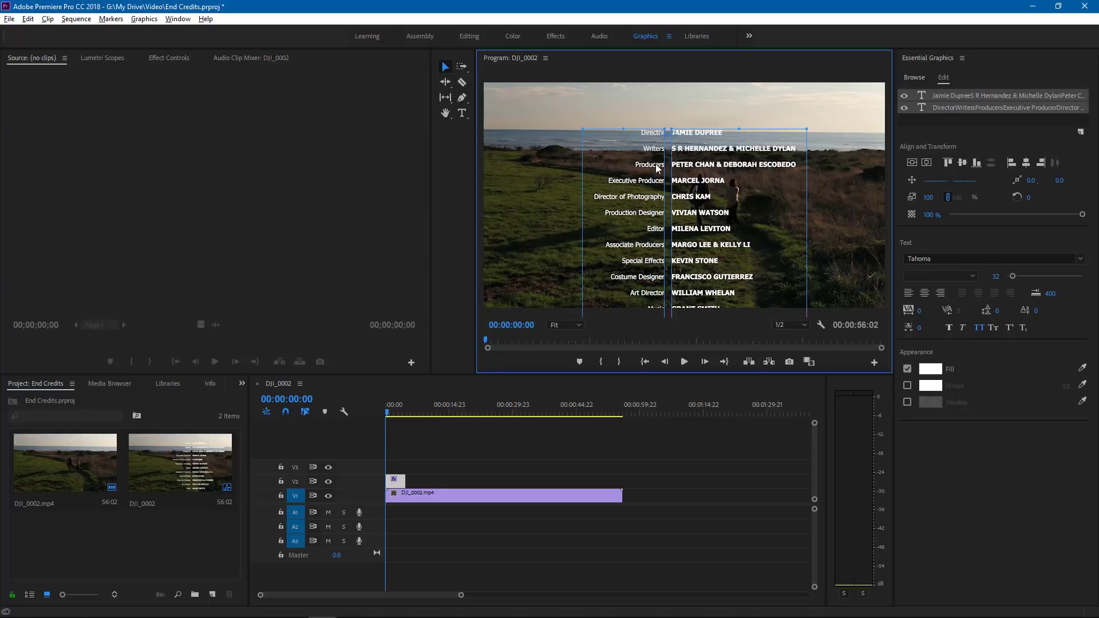
- Turn on Roll for the credits graphic and extend its V2 clip to the end of DJI_0002.mp4
left_click(660, 100)
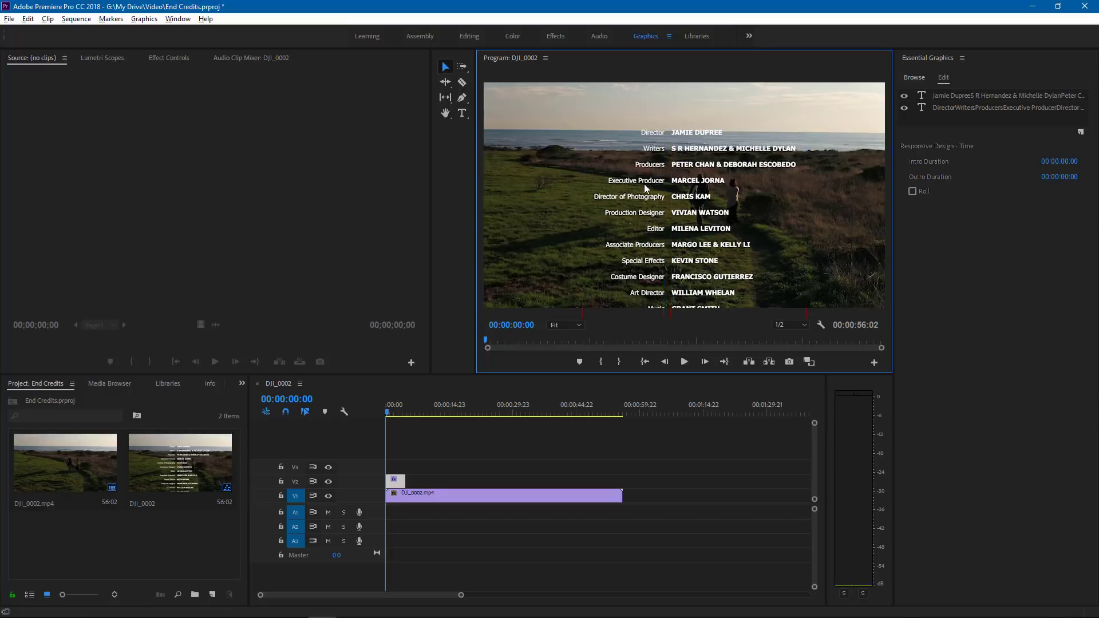
left_click(920, 194)
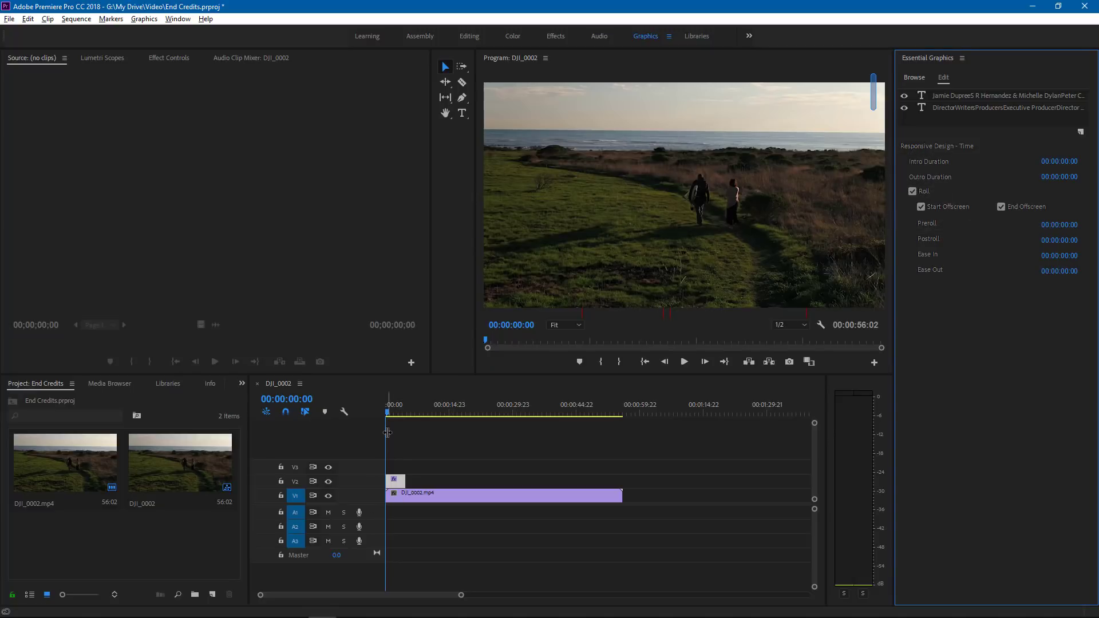
left_click(400, 408)
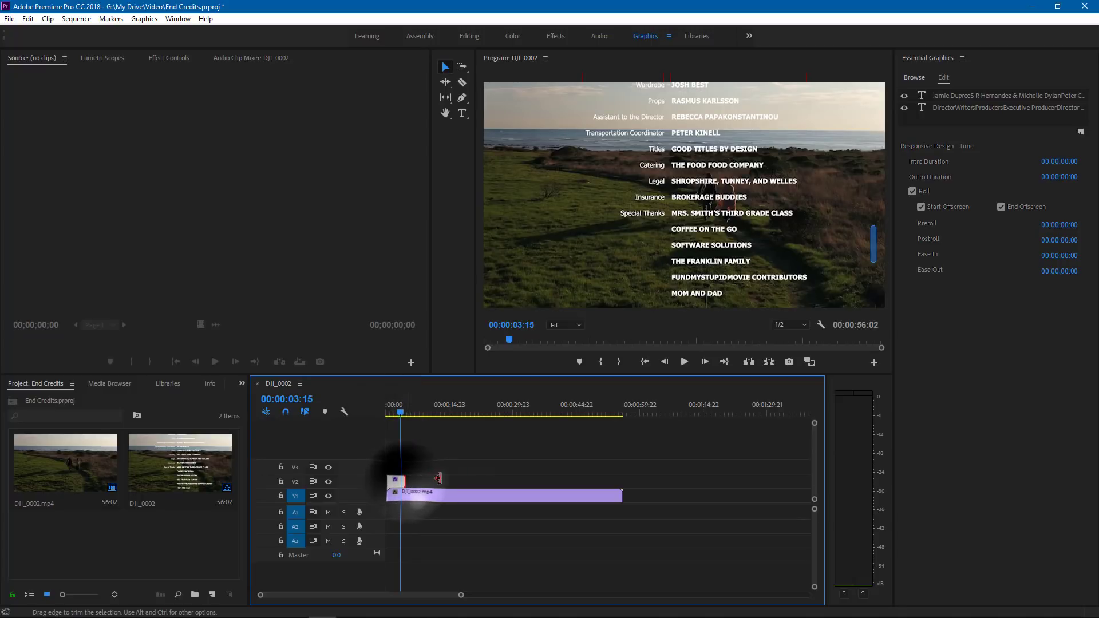
left_click_drag(404, 480, 621, 498)
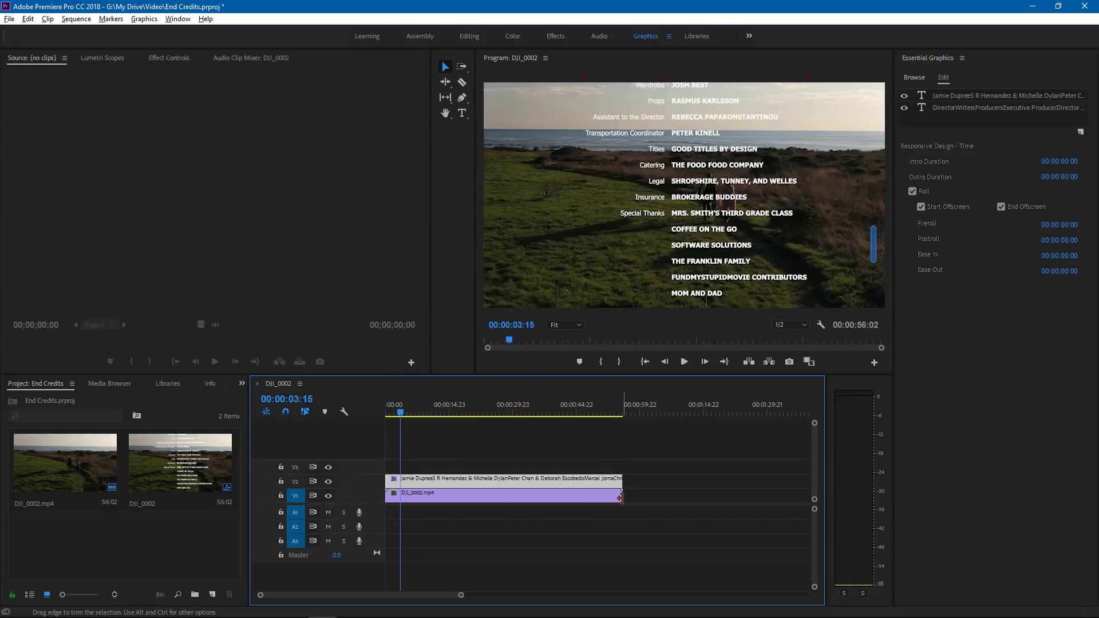
- Play back the rolling credits and scrub through the timeline to the end of the sequence
left_click(394, 408)
key("space")
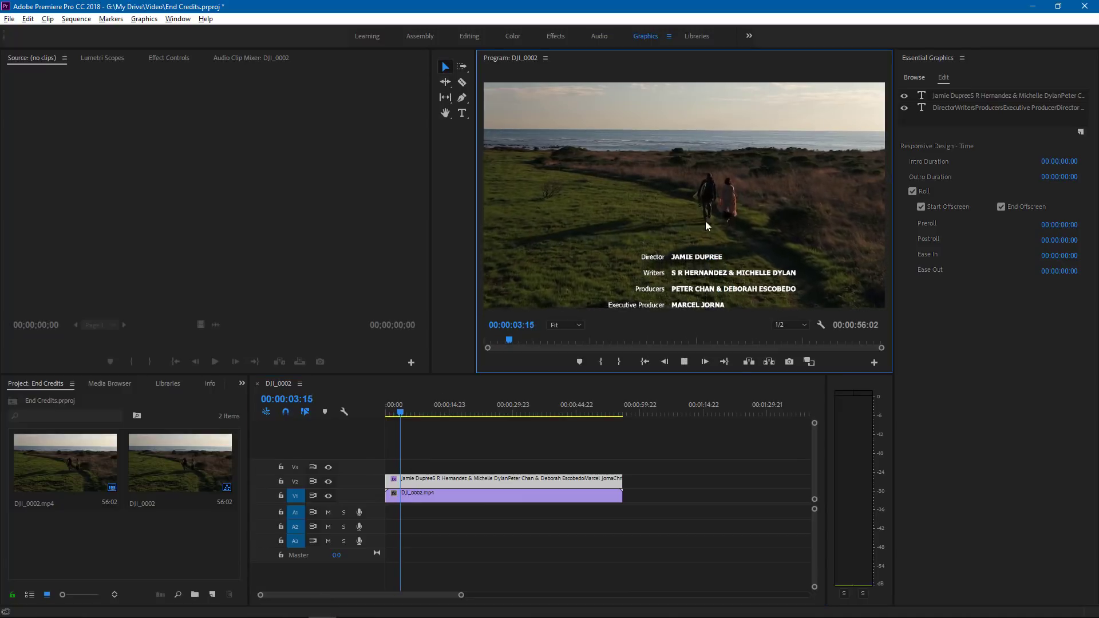
left_click(465, 413)
left_click_drag(467, 413, 623, 417)
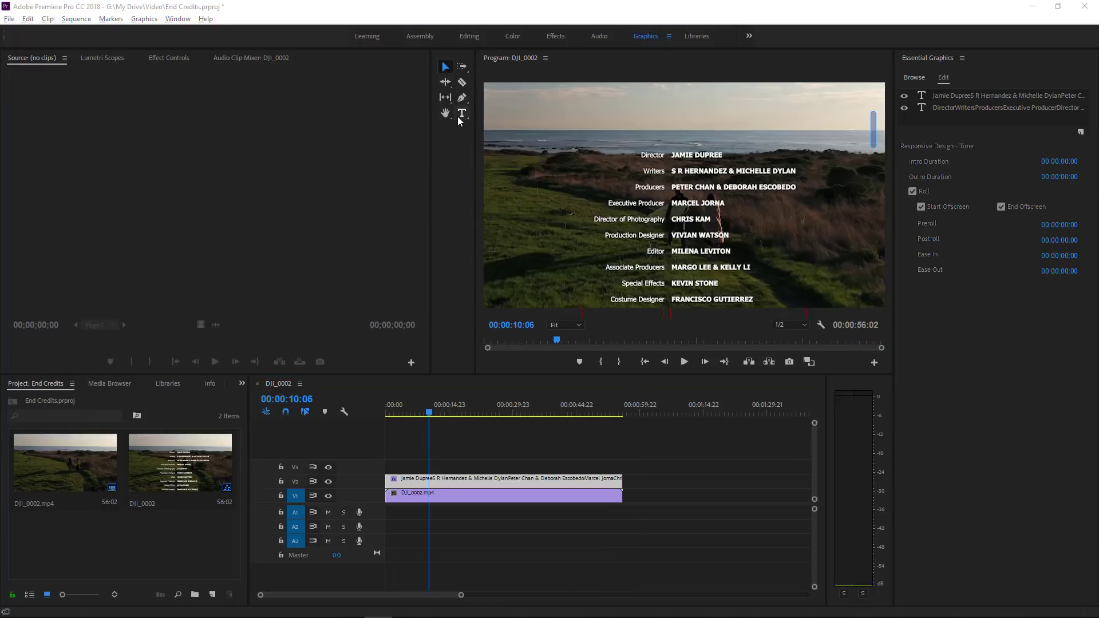
- Add a "Video Editor" line above Director in the job titles and insert the editor's name above the first entry in the names column
left_click(461, 112)
left_click(718, 207)
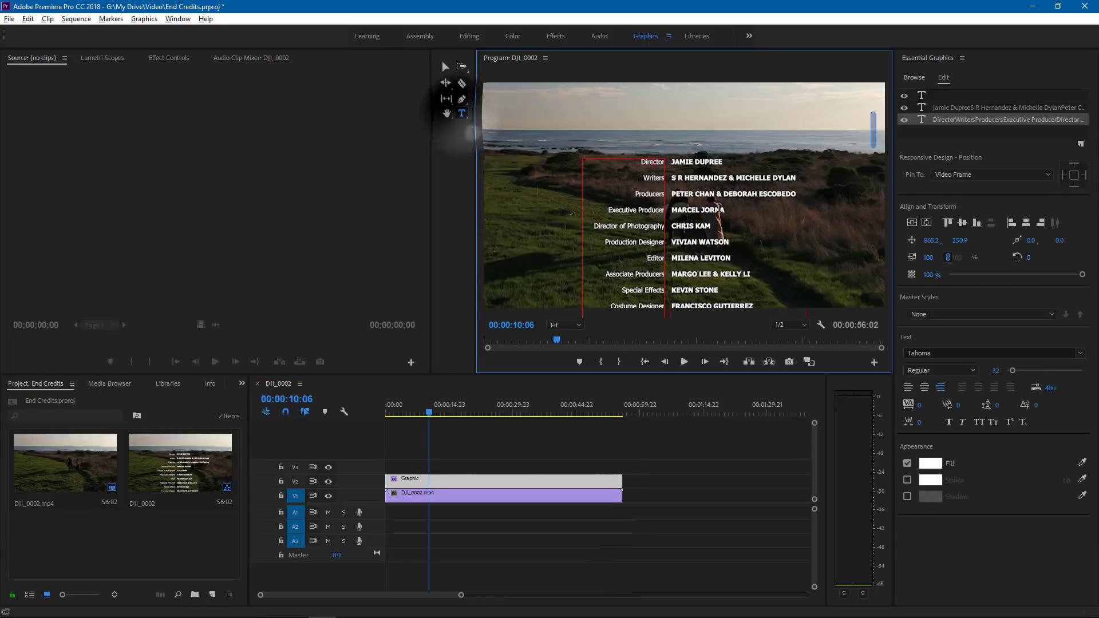
key("Return")
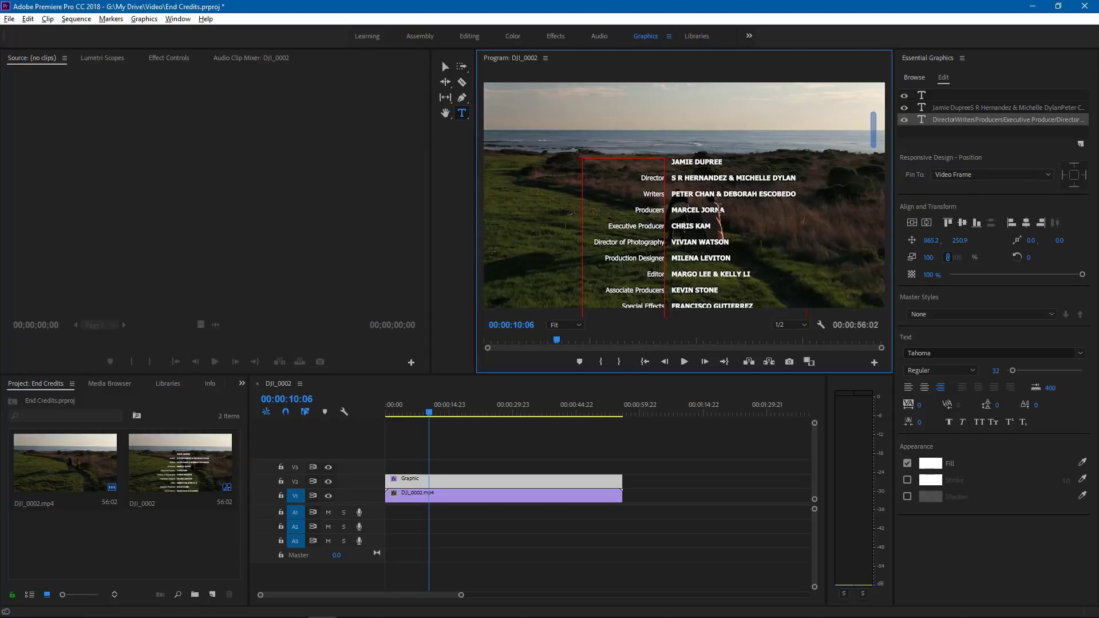
type("Video Editor")
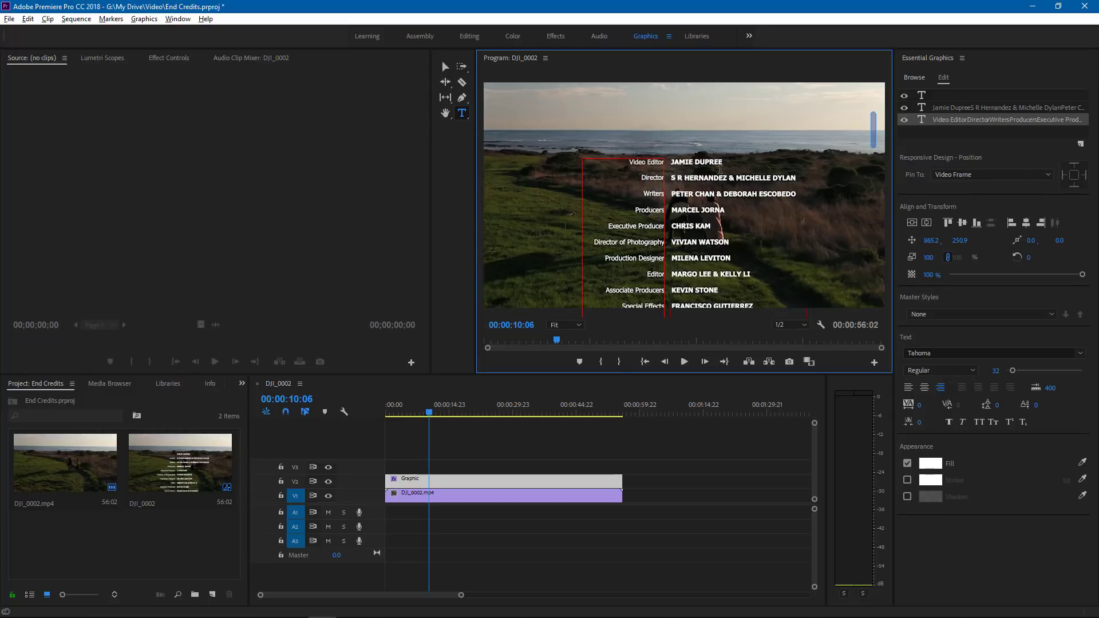
left_click(672, 162)
key("Return")
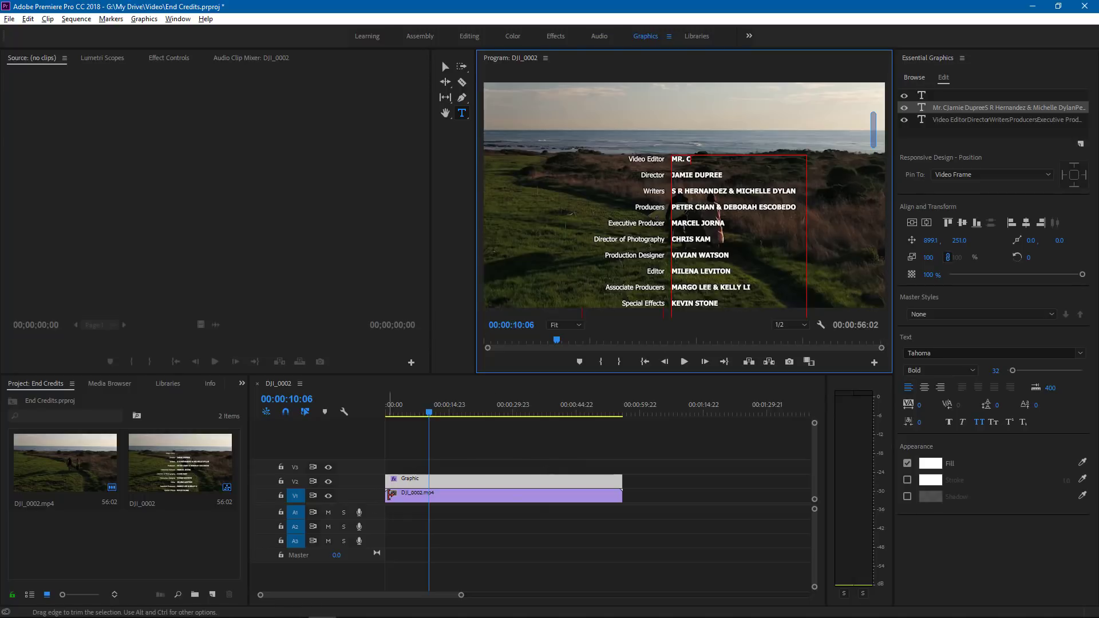
- Apply the default transition to both the start and the end of the DJI_0002.mp4 clip on V1
right_click(387, 495)
left_click(449, 570)
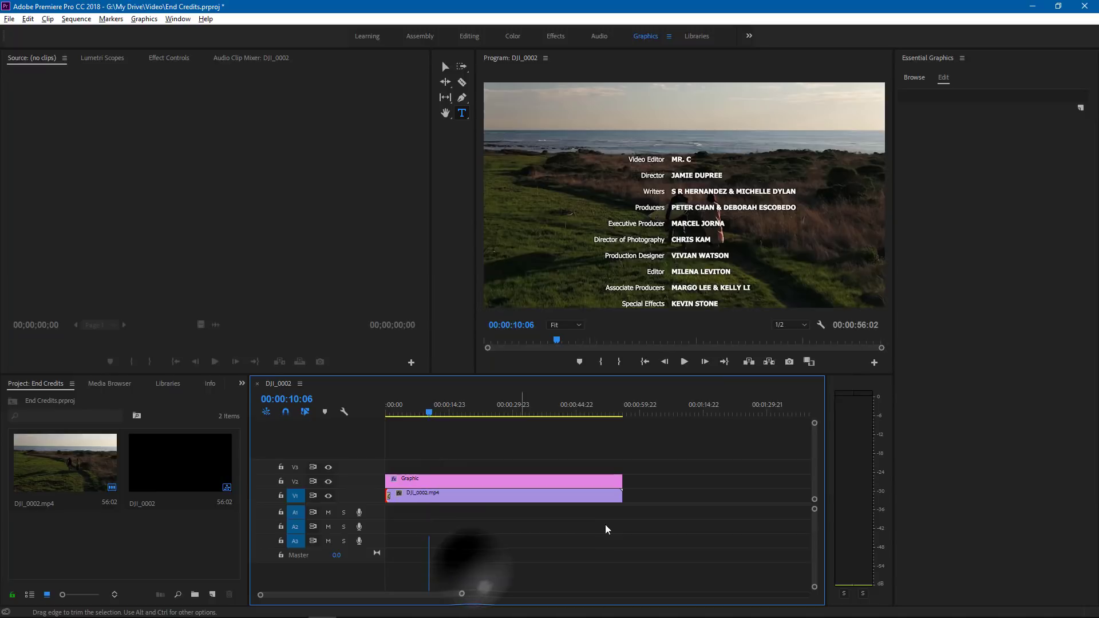
right_click(618, 496)
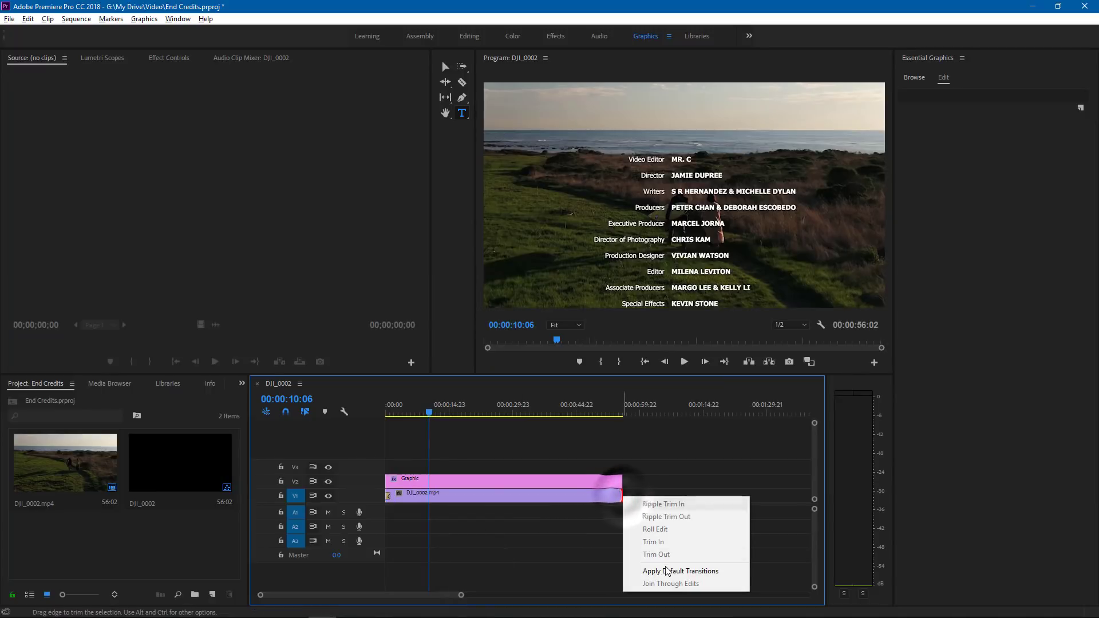
left_click(647, 566)
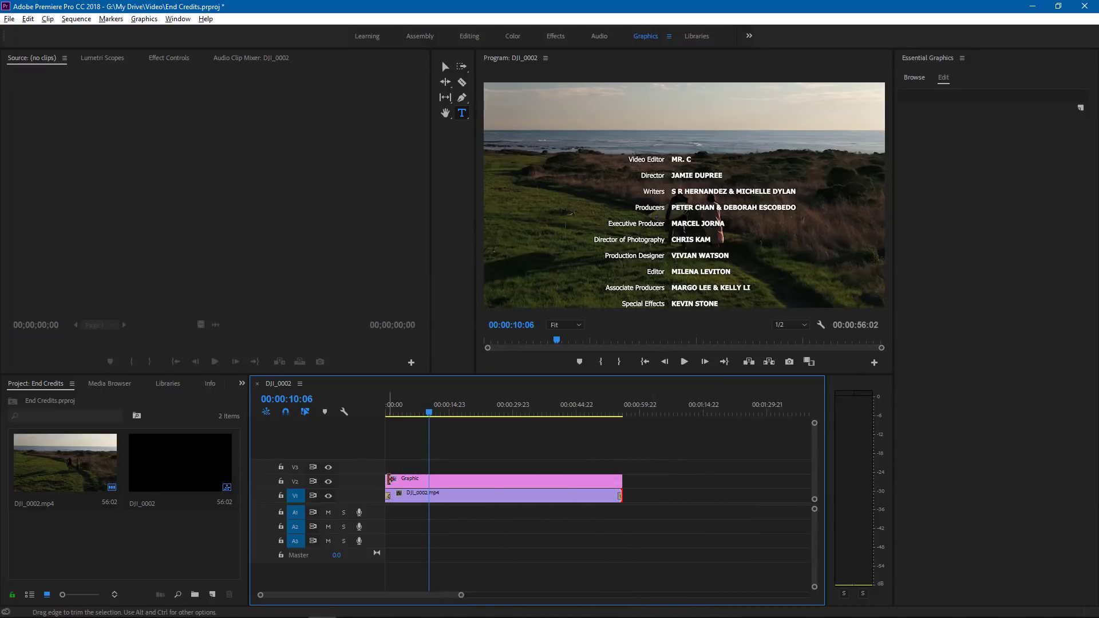
- Trim both ends of the credits graphic on V2 slightly inward and preview the sequence's opening and ending
left_click_drag(387, 480, 396, 478)
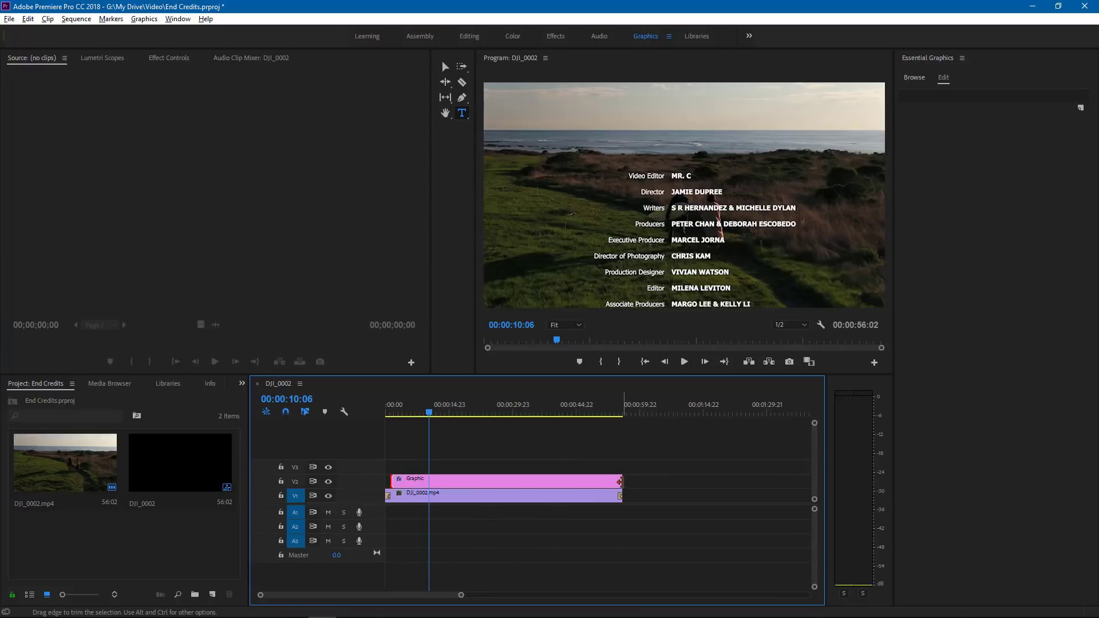
left_click_drag(621, 482, 616, 482)
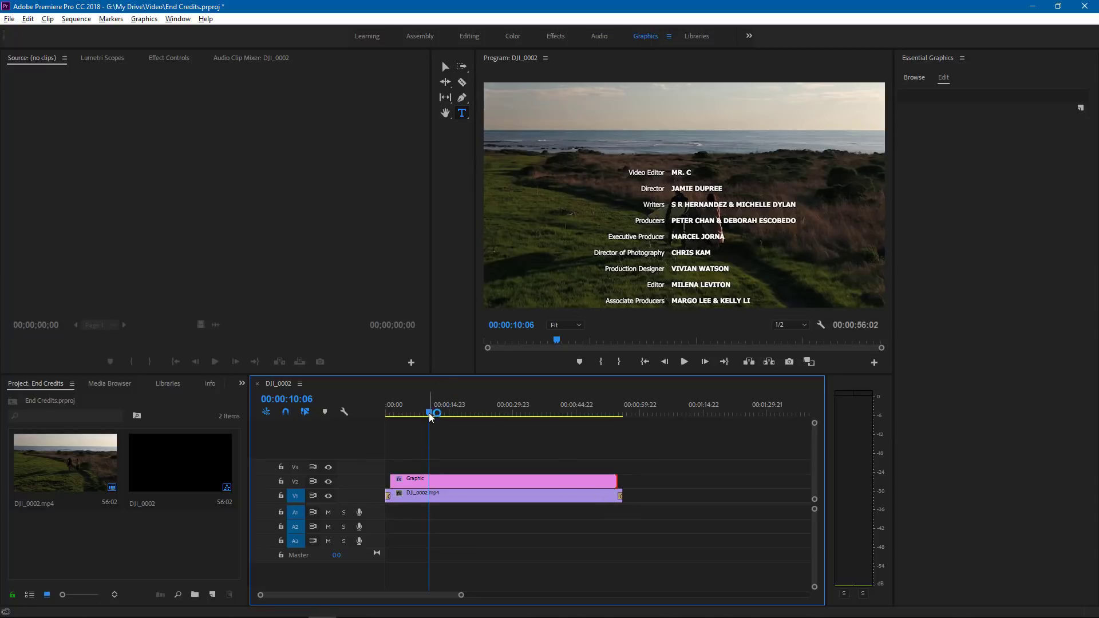
left_click_drag(429, 411, 386, 412)
left_click(685, 361)
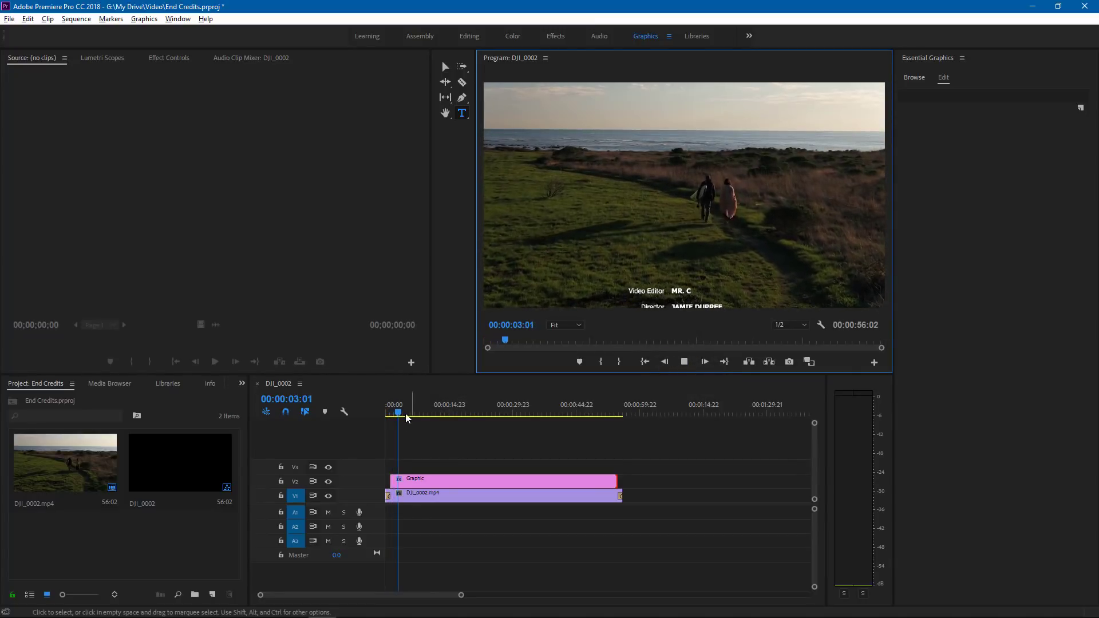
left_click_drag(394, 408, 608, 432)
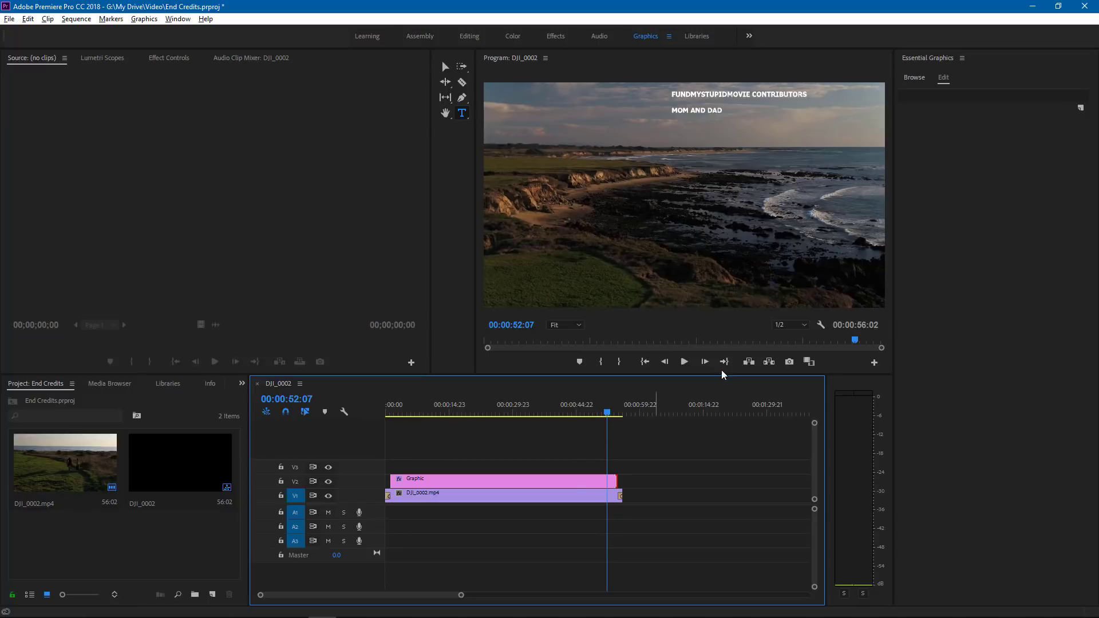
left_click(683, 361)
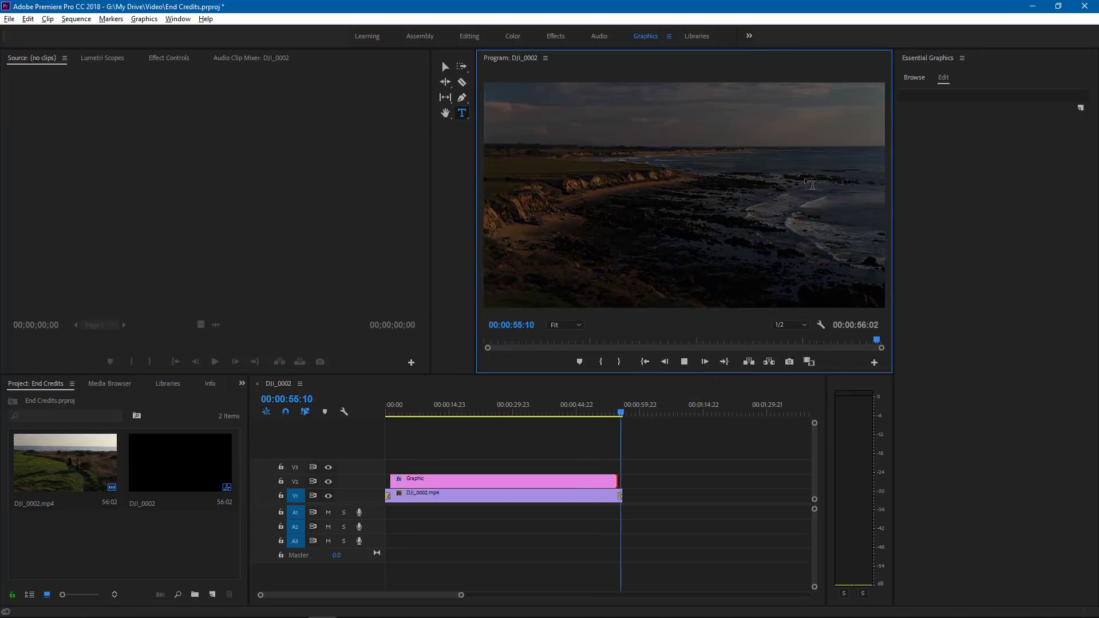
- Open the media export settings for the sequence and choose the Match Source - Adaptive Medium Bitrate preset
left_click(10, 19)
mouse_move(57, 370)
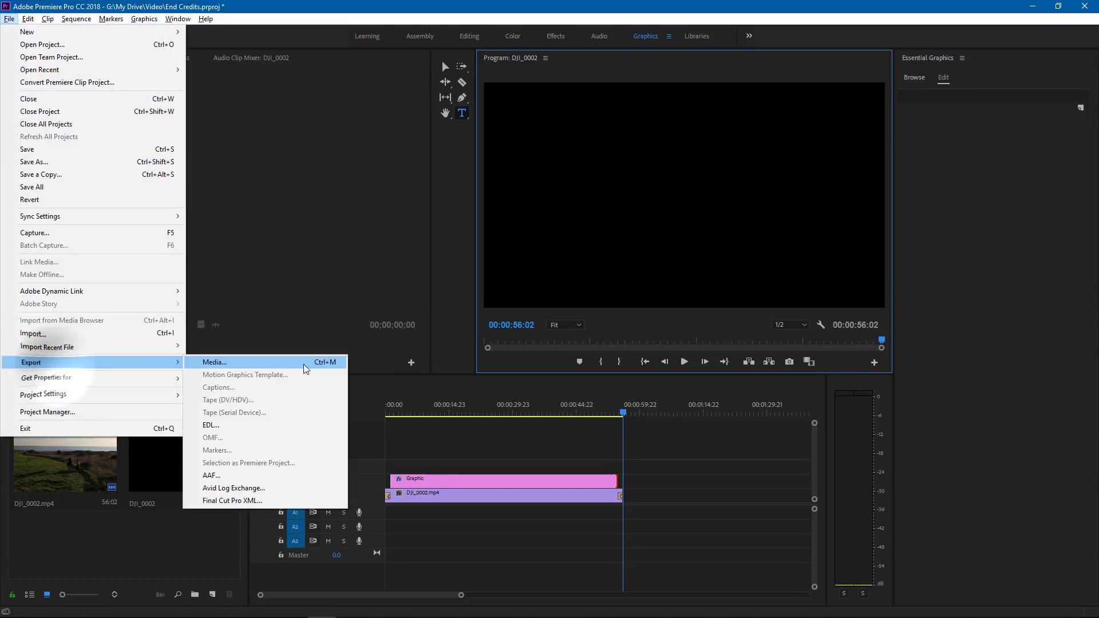
left_click(298, 362)
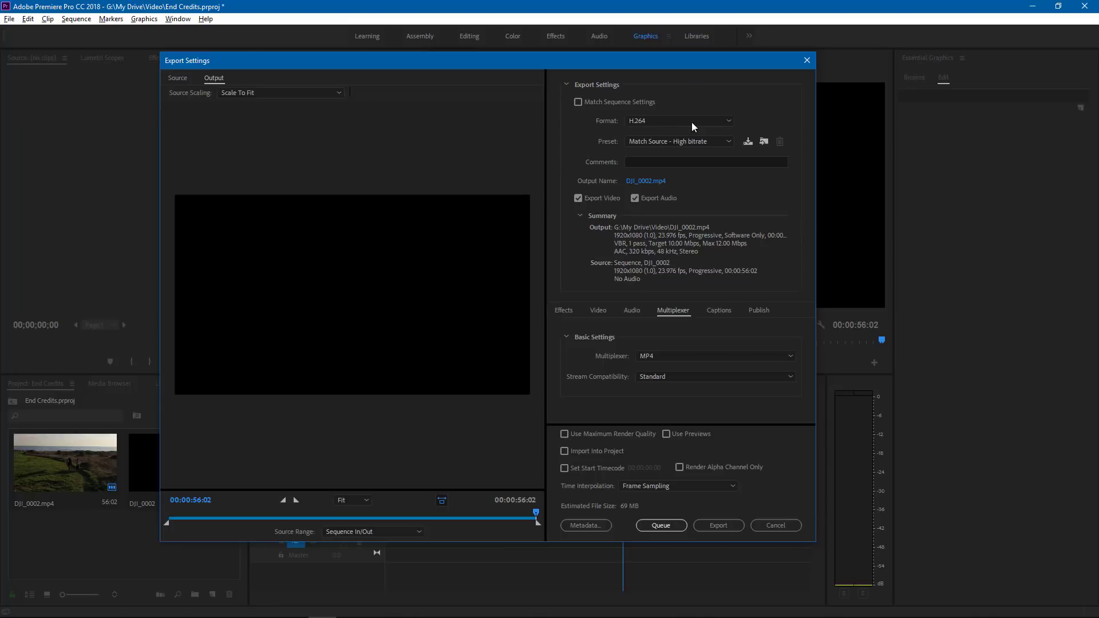
left_click(729, 143)
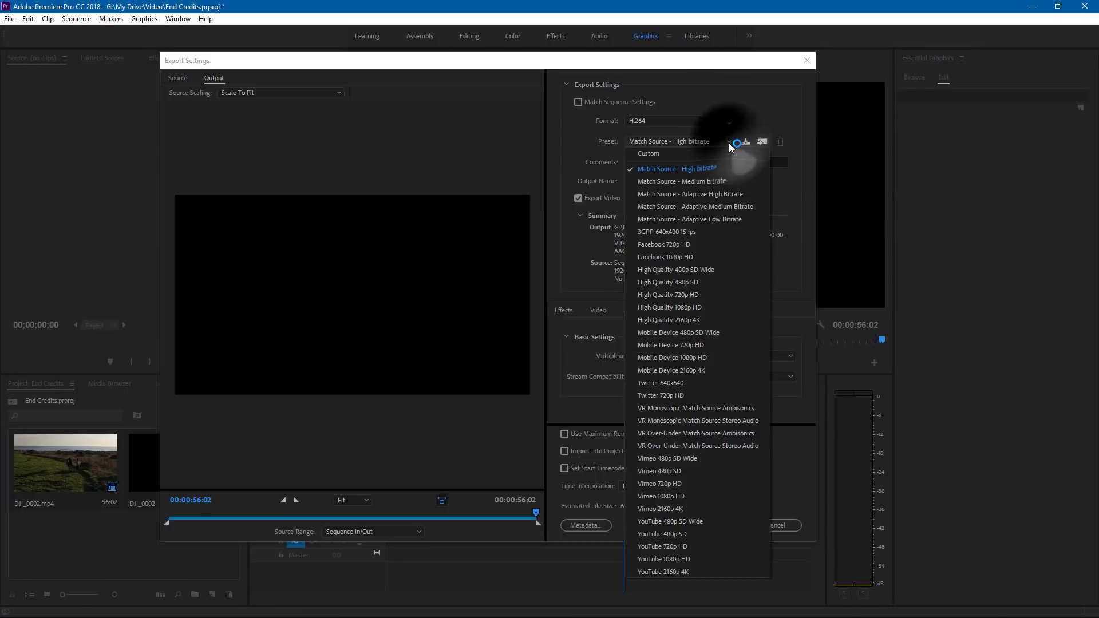
left_click(716, 206)
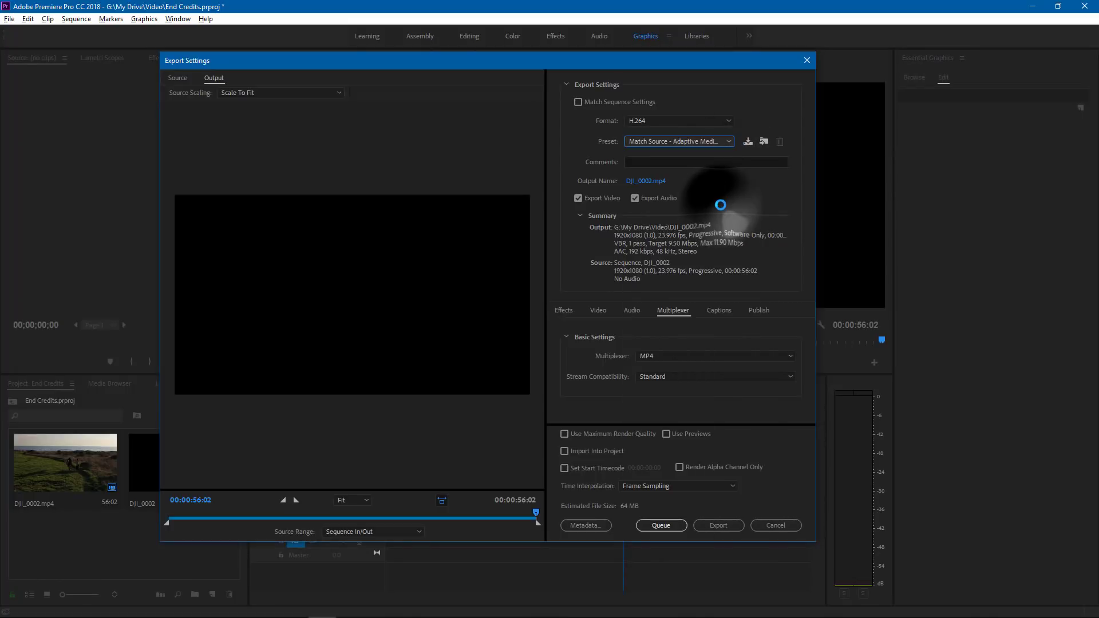
- Name the output file End Credits in the Video folder and export the video
left_click(664, 188)
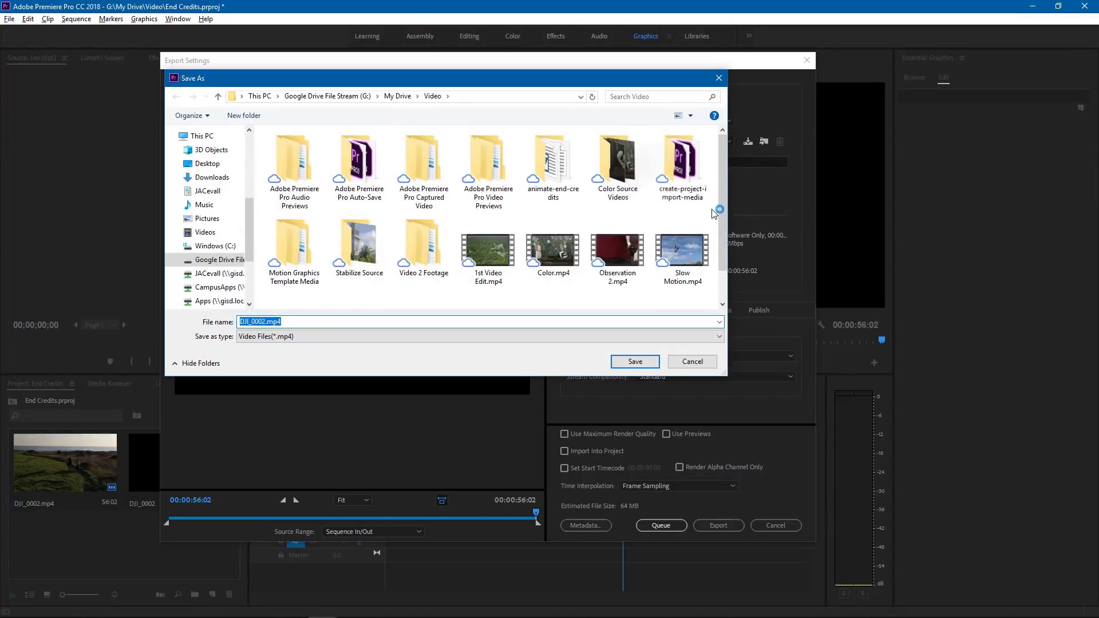
type("End Credits")
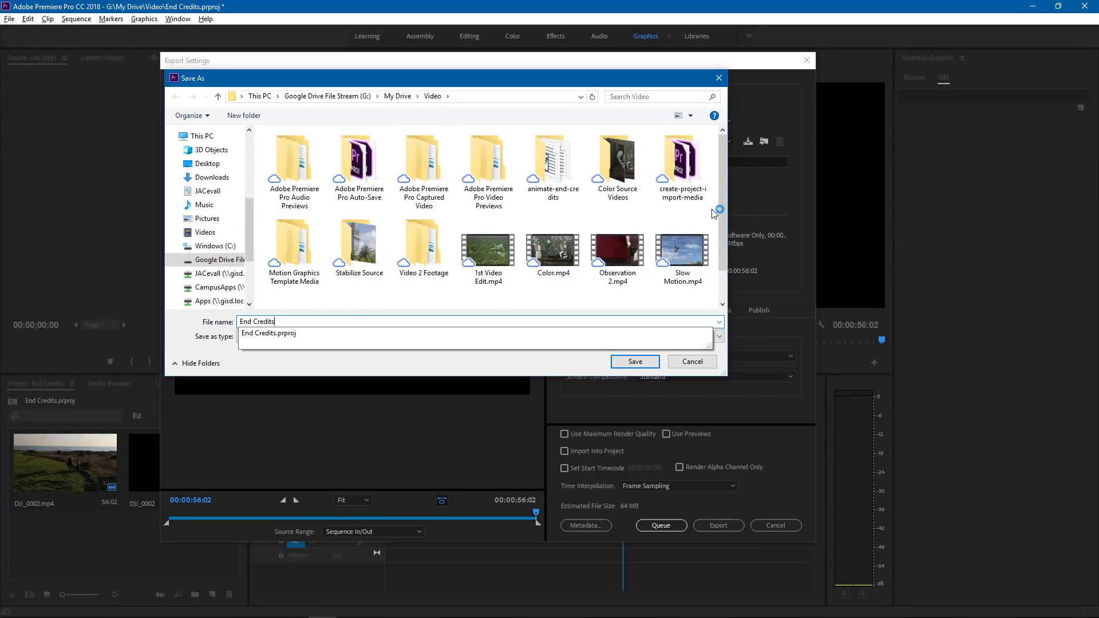
left_click(632, 361)
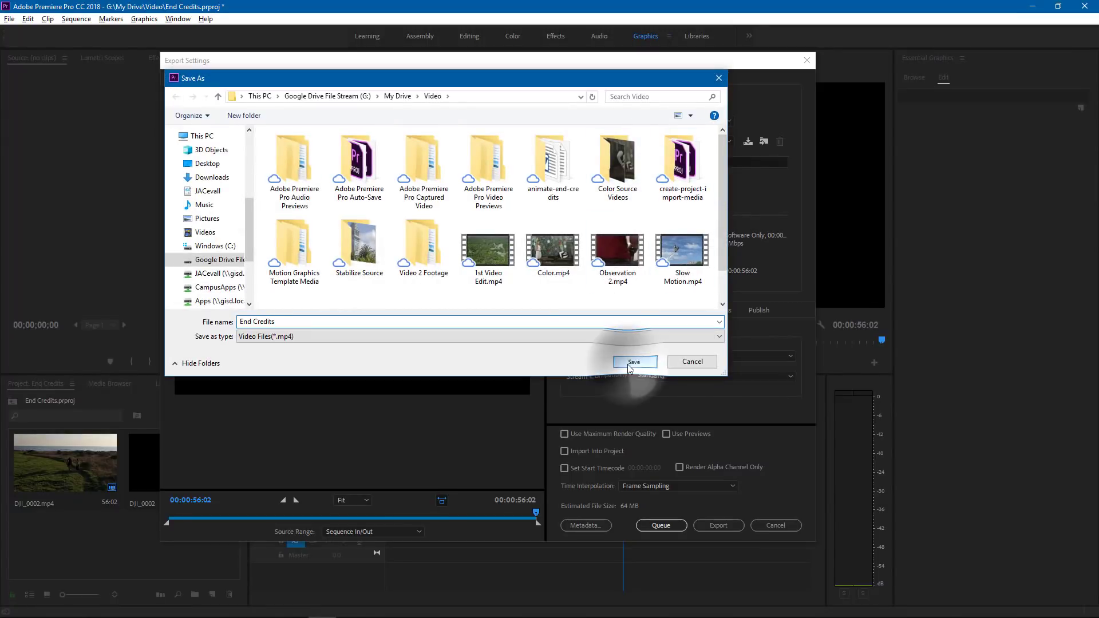
left_click(719, 525)
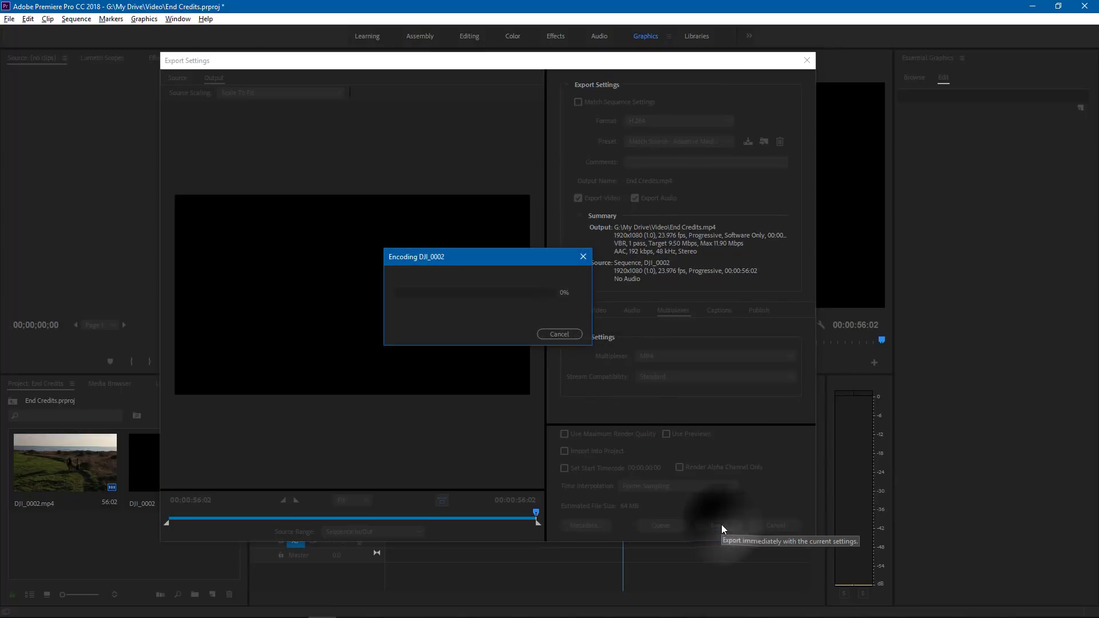